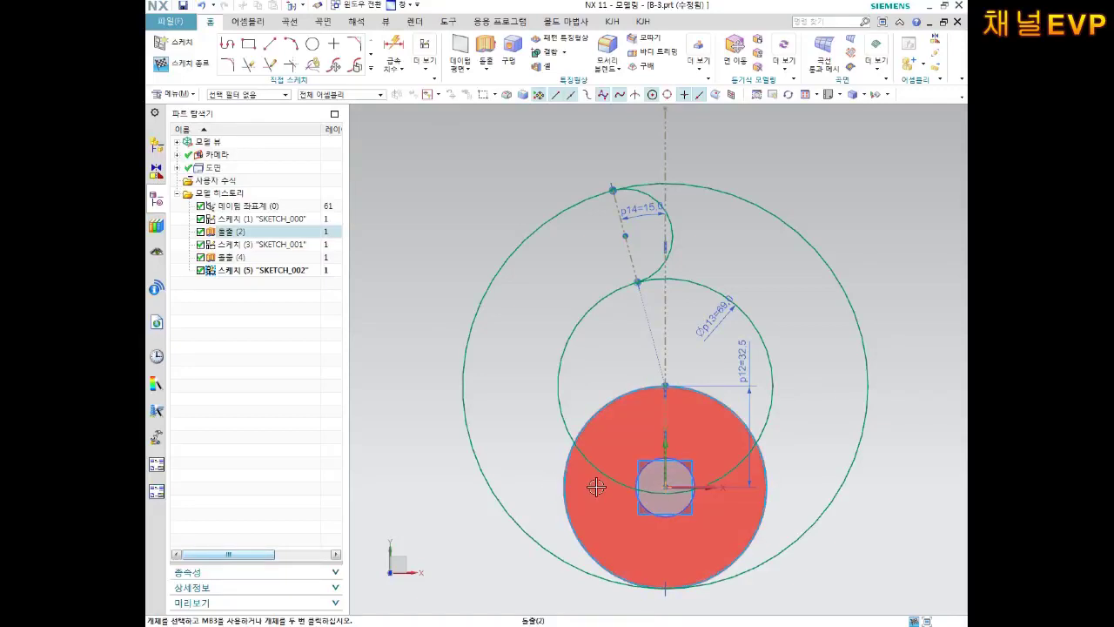
# Quick-trim the right arcs of the middle and outer circles.
pyautogui.press('t')
pyautogui.click(750, 329)
pyautogui.click(786, 224)
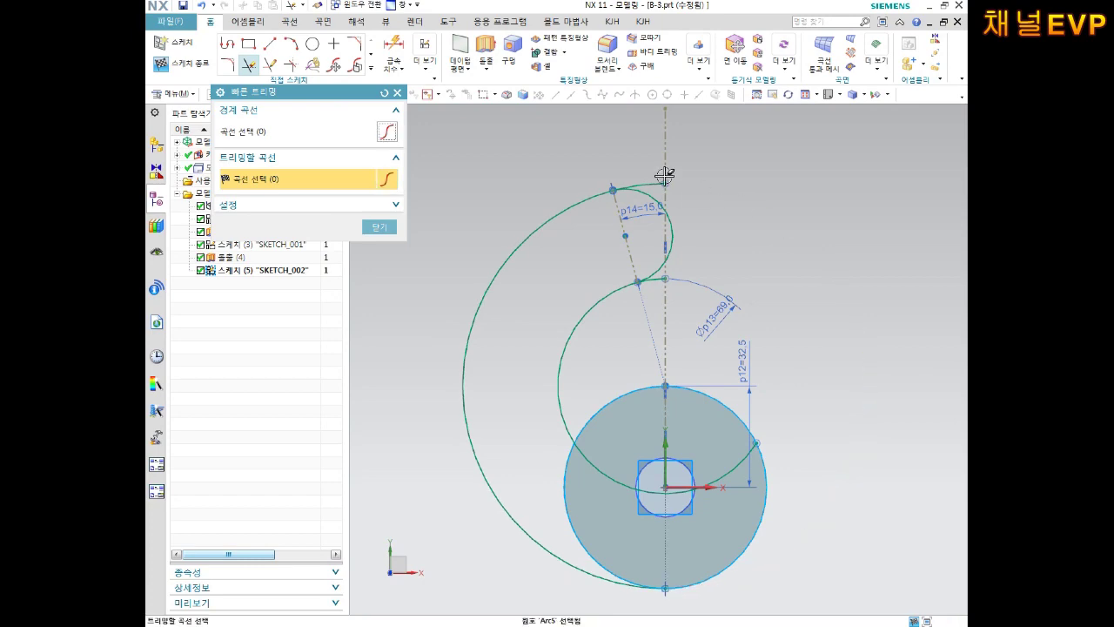
pyautogui.scroll(3, 660, 288)
pyautogui.scroll(3, 653, 256)
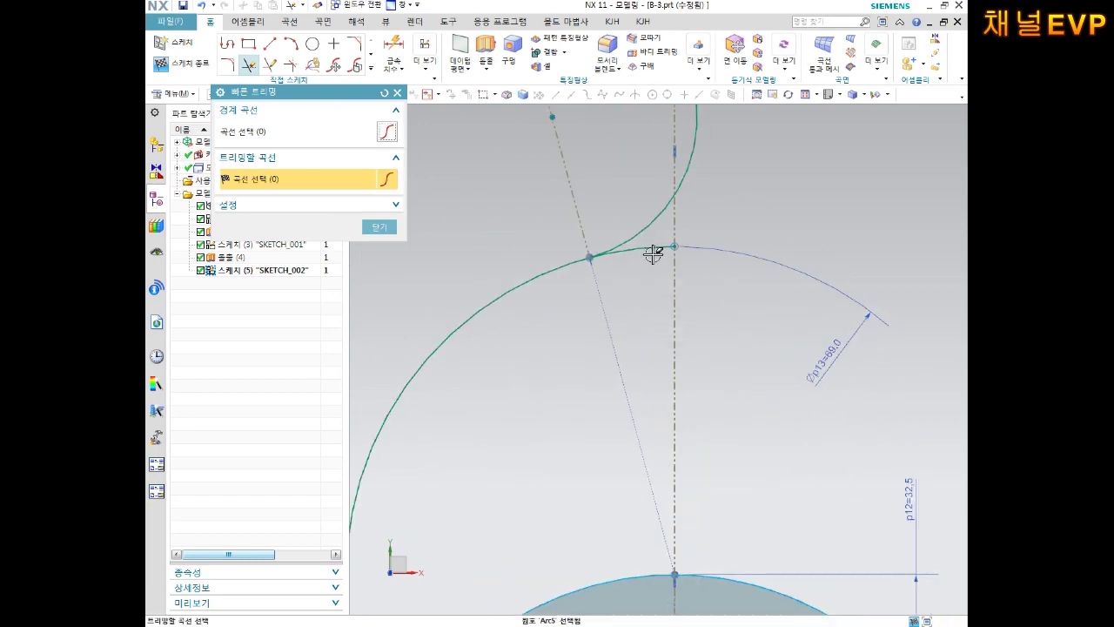
pyautogui.scroll(-3, 652, 250)
pyautogui.scroll(-4, 661, 316)
pyautogui.scroll(3, 688, 453)
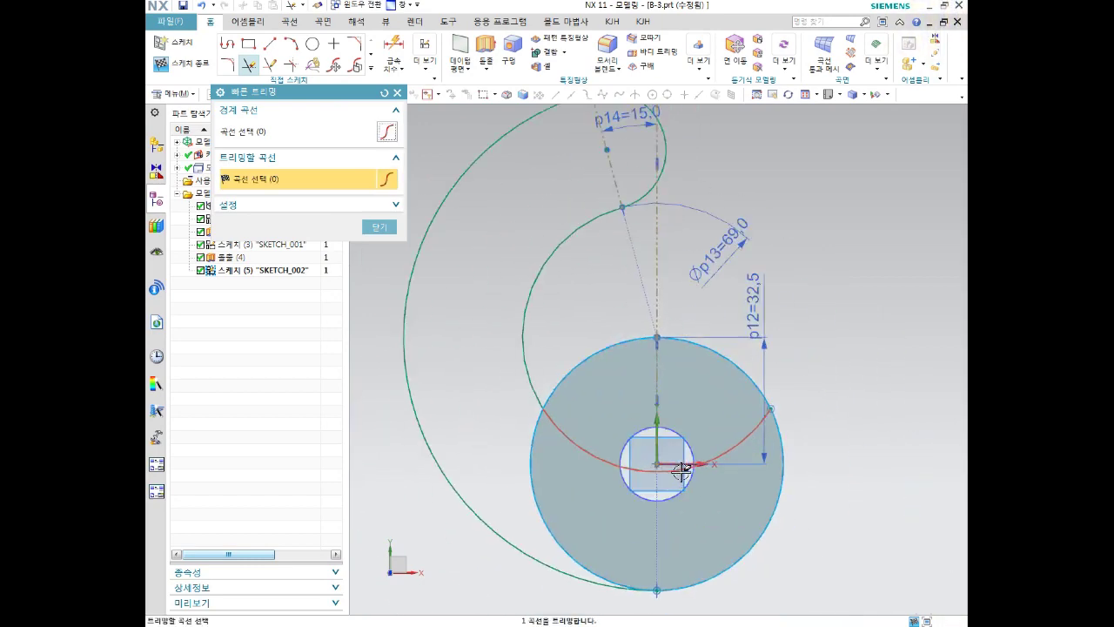
# Trim the two leftover arcs inside the large circle and close Quick Trim.
pyautogui.click(744, 436)
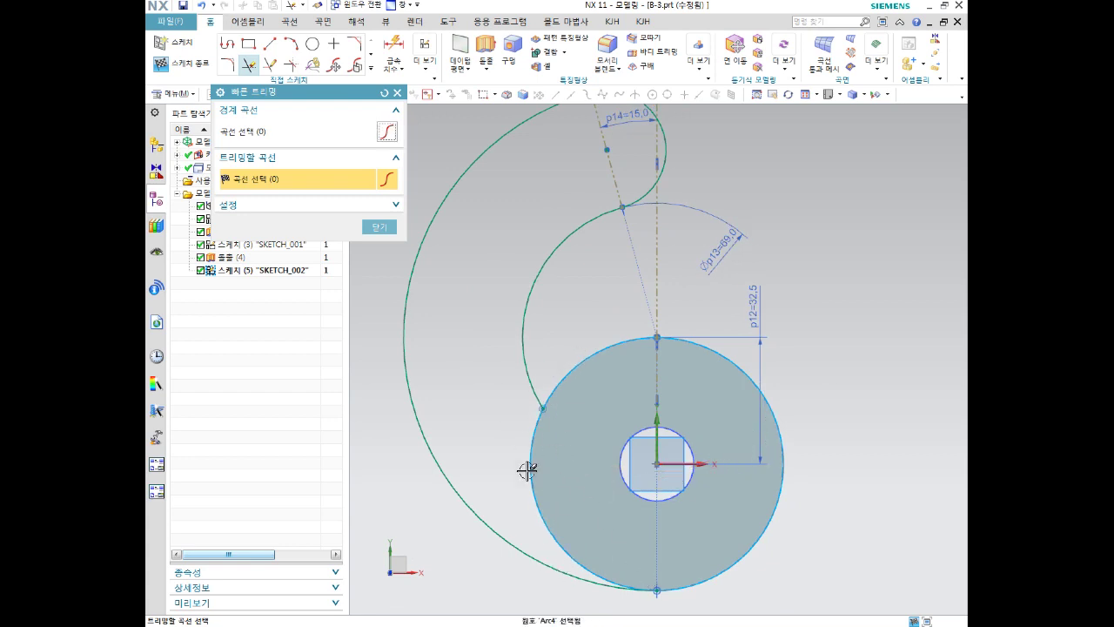
pyautogui.scroll(-3, 600, 437)
pyautogui.scroll(1, 589, 442)
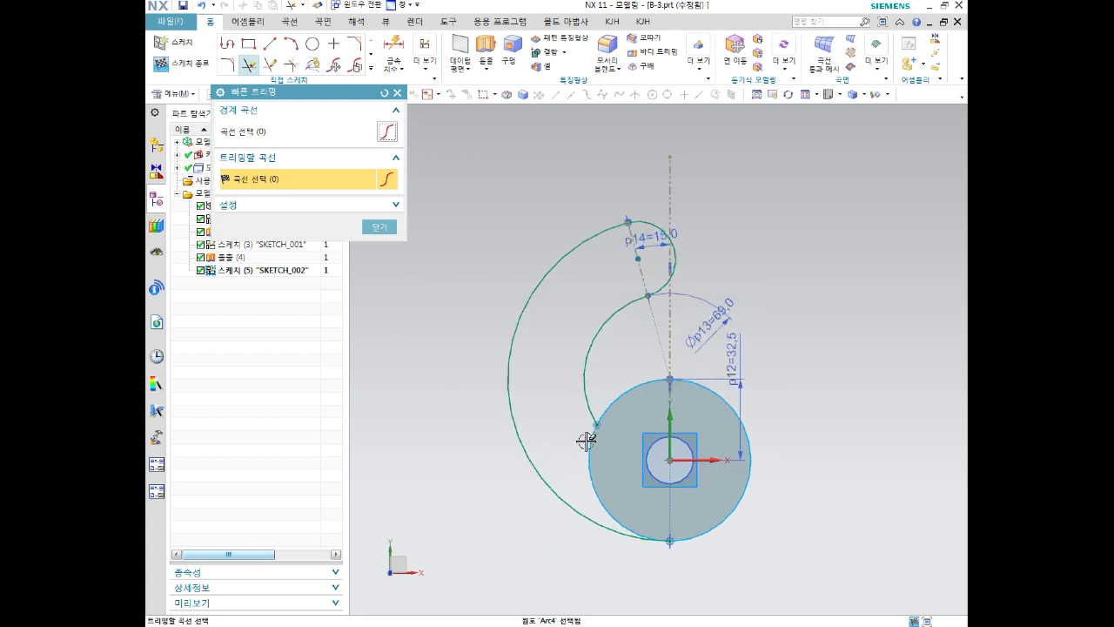
pyautogui.scroll(1, 614, 429)
pyautogui.click(730, 391)
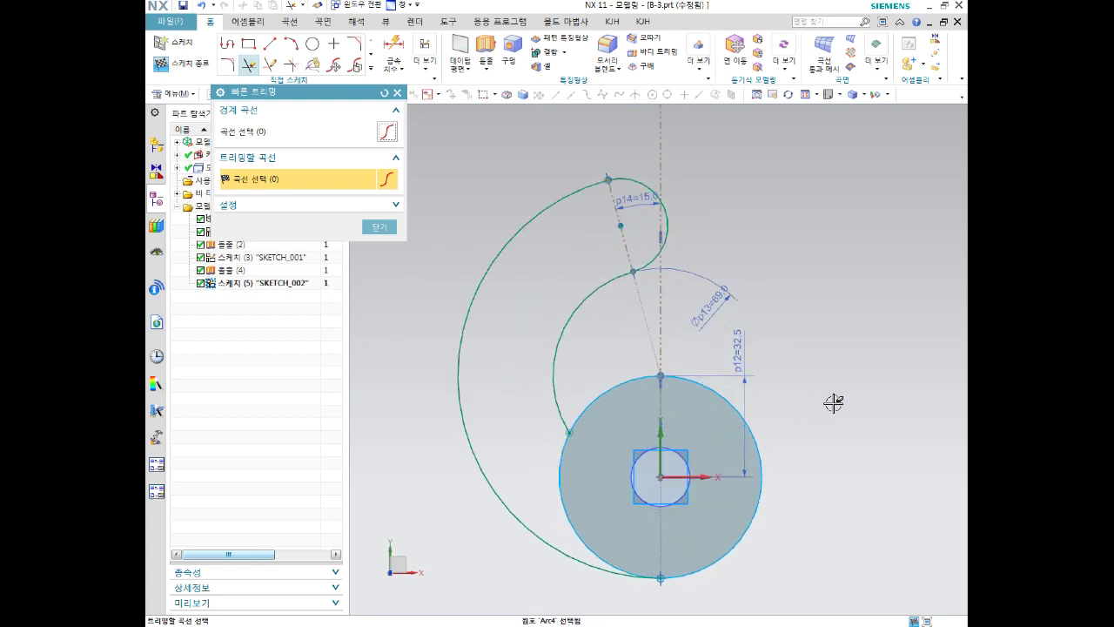
pyautogui.click(379, 227)
pyautogui.scroll(-2, 751, 366)
pyautogui.moveTo(751, 365)
pyautogui.mouseDown(button='middle')
pyautogui.moveTo(823, 325)
pyautogui.moveTo(718, 389)
pyautogui.mouseUp(button='middle')
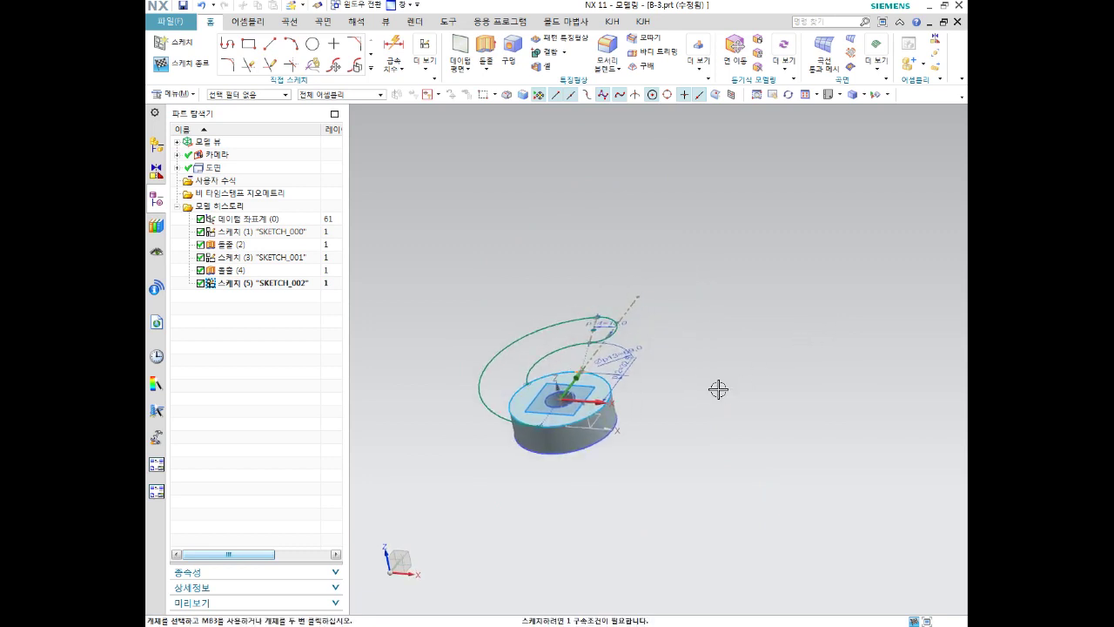
# Close SKETCH_002 and create Datum Plane (6) 30 mm above the disc's top face.
pyautogui.click(190, 73)
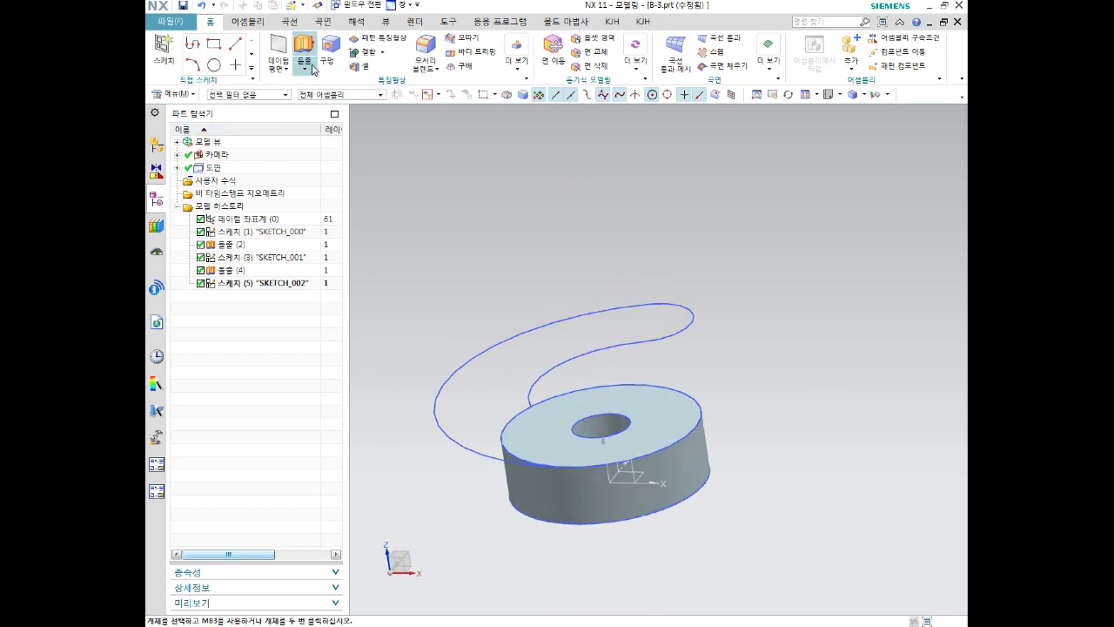
pyautogui.click(277, 51)
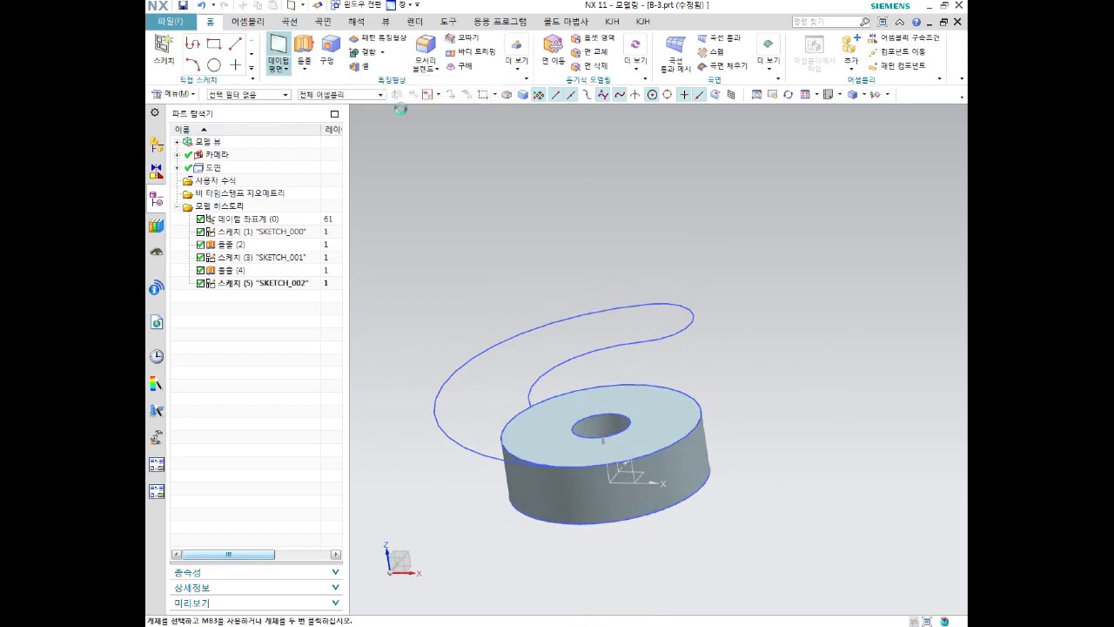
pyautogui.click(648, 407)
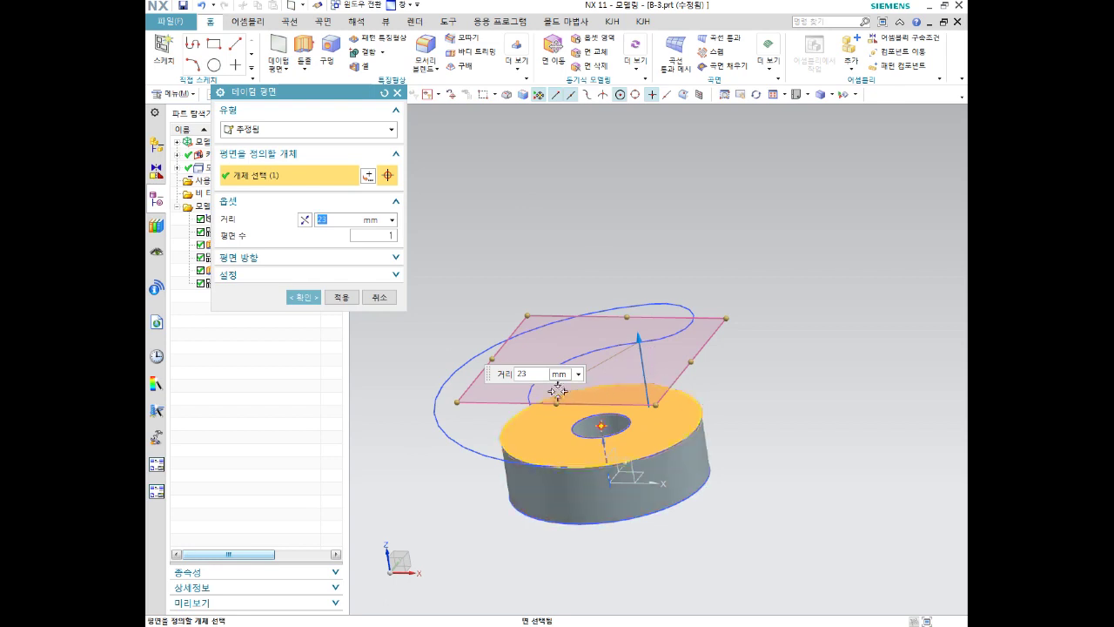
pyautogui.write('30')
pyautogui.press('Return')
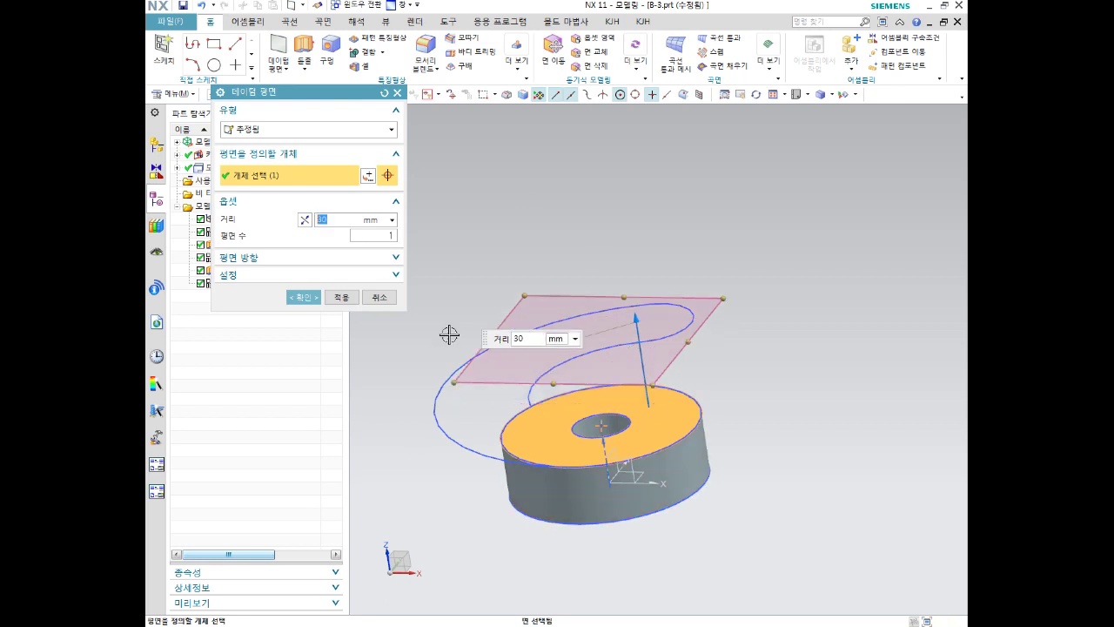
pyautogui.click(300, 298)
pyautogui.moveTo(366, 385)
pyautogui.mouseDown(button='middle')
pyautogui.moveTo(460, 347)
pyautogui.moveTo(461, 384)
pyautogui.moveTo(449, 370)
pyautogui.mouseUp(button='middle')
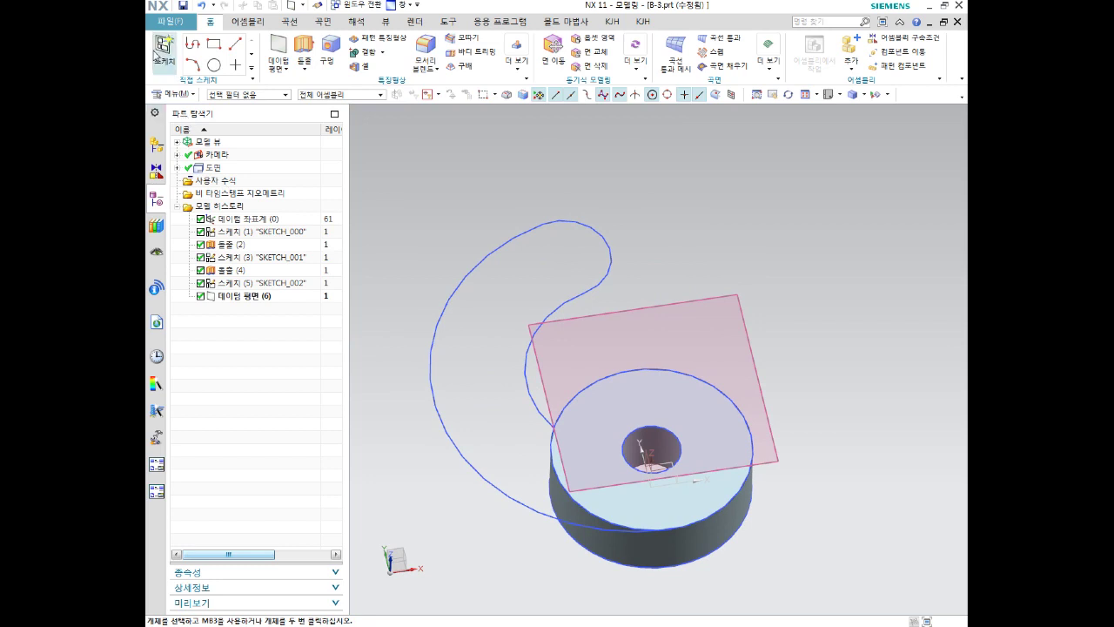
# Create SKETCH_003 on the offset datum plane.
pyautogui.click(154, 56)
pyautogui.click(666, 305)
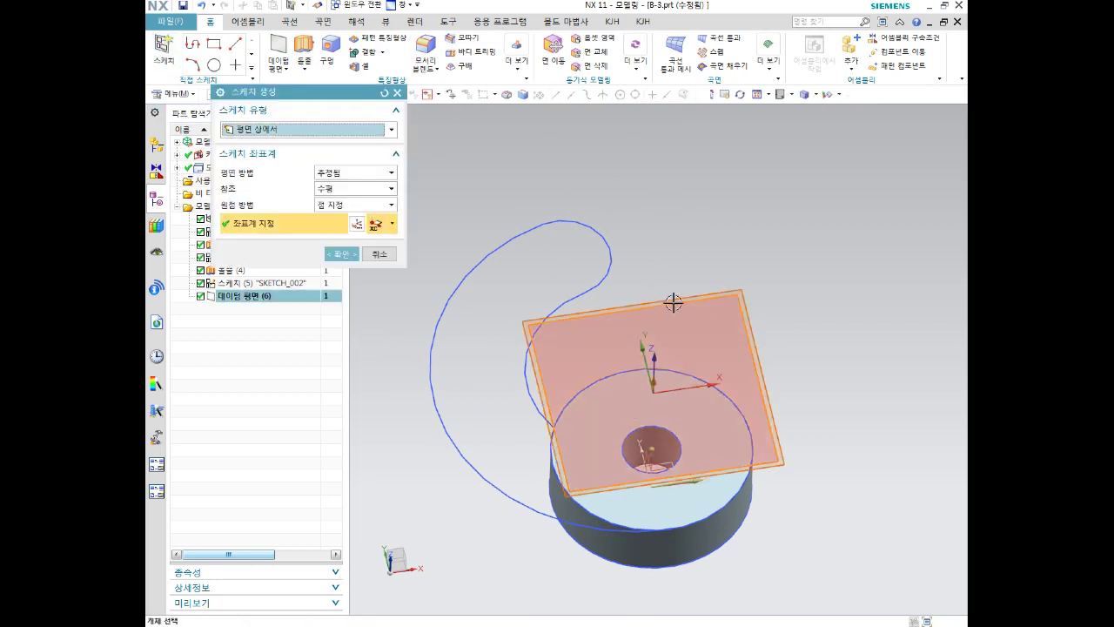
pyautogui.click(346, 256)
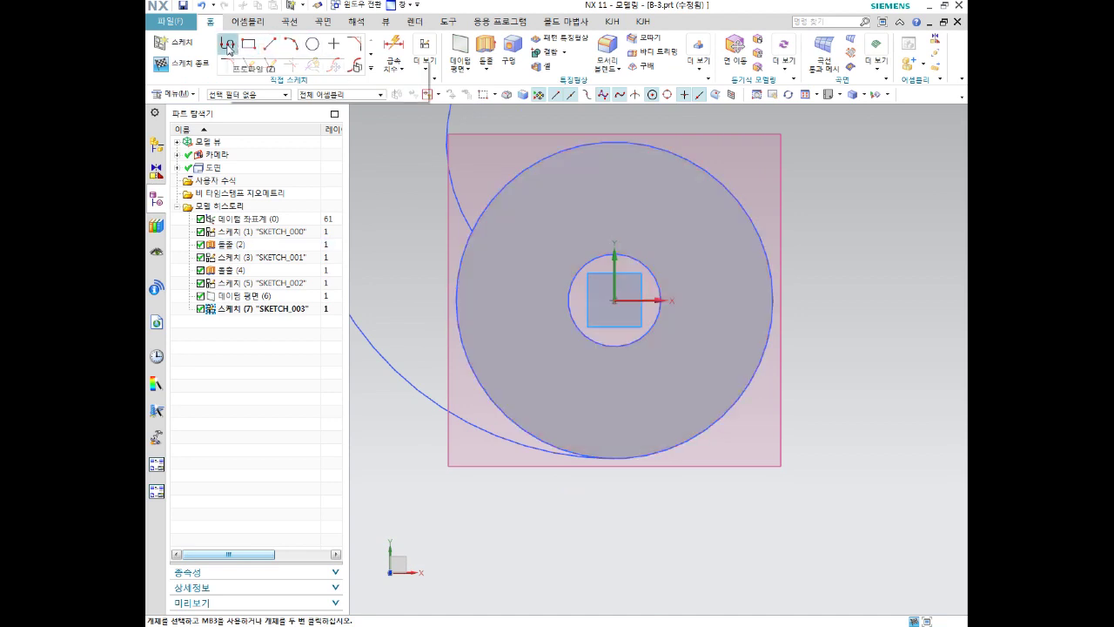
# Draw three connected profile lines forming an open wedge-shaped outline.
pyautogui.click(227, 44)
pyautogui.click(702, 304)
pyautogui.click(903, 215)
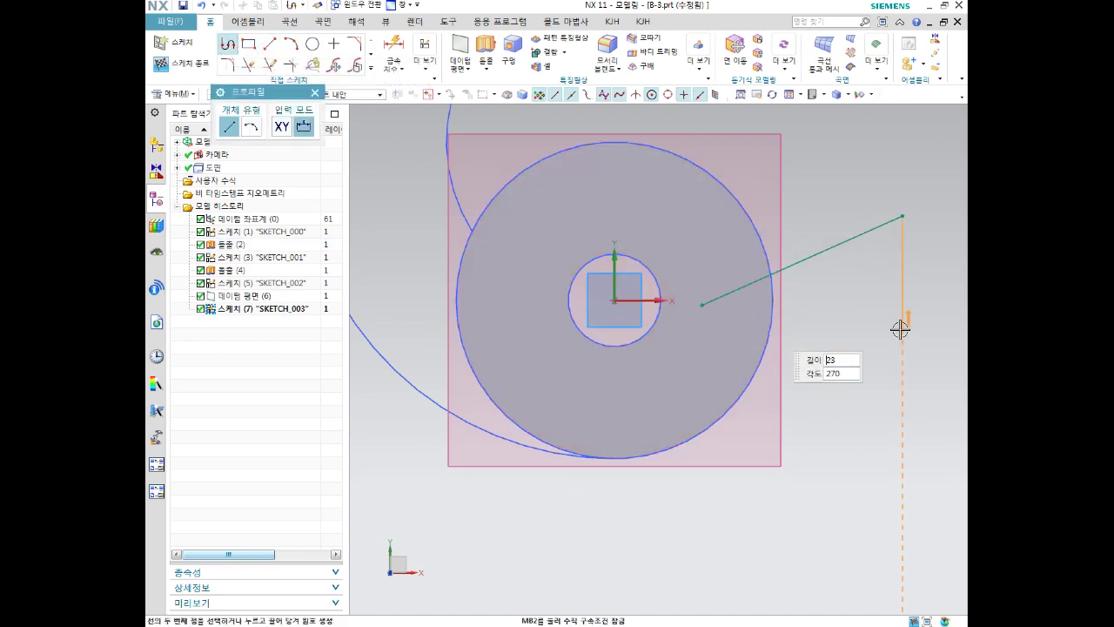
pyautogui.click(902, 453)
pyautogui.click(681, 393)
pyautogui.press('Escape')
pyautogui.moveTo(841, 385)
pyautogui.mouseDown(button='middle')
pyautogui.moveTo(858, 276)
pyautogui.moveTo(868, 299)
pyautogui.mouseUp(button='middle')
pyautogui.scroll(2, 800, 331)
pyautogui.scroll(2, 800, 331)
pyautogui.press('Escape')
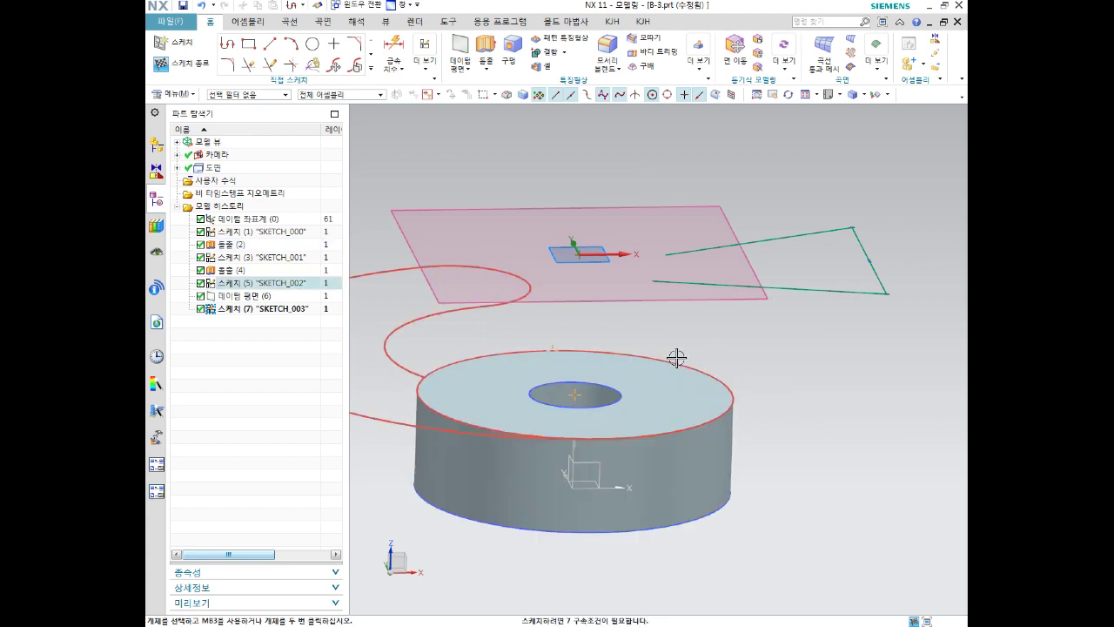
pyautogui.click(312, 43)
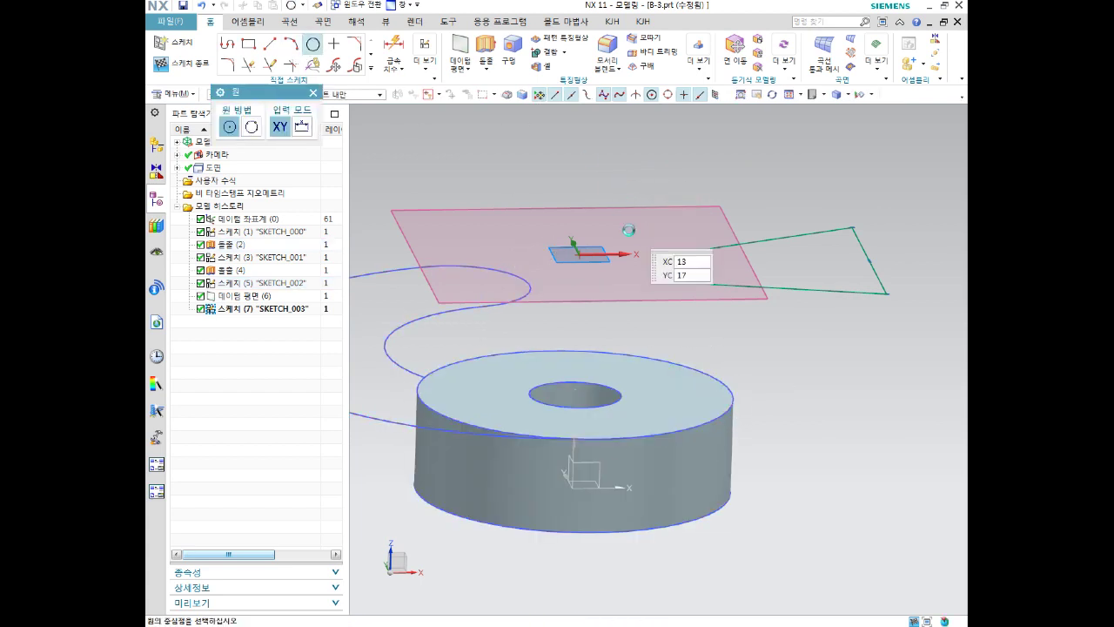
pyautogui.click(576, 251)
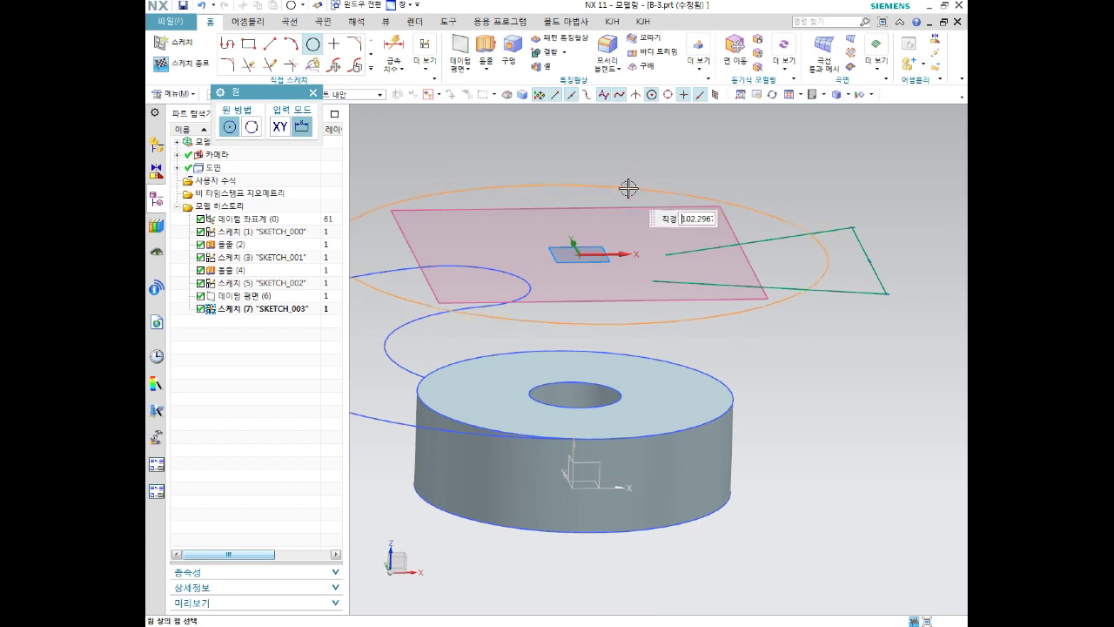
pyautogui.click(610, 206)
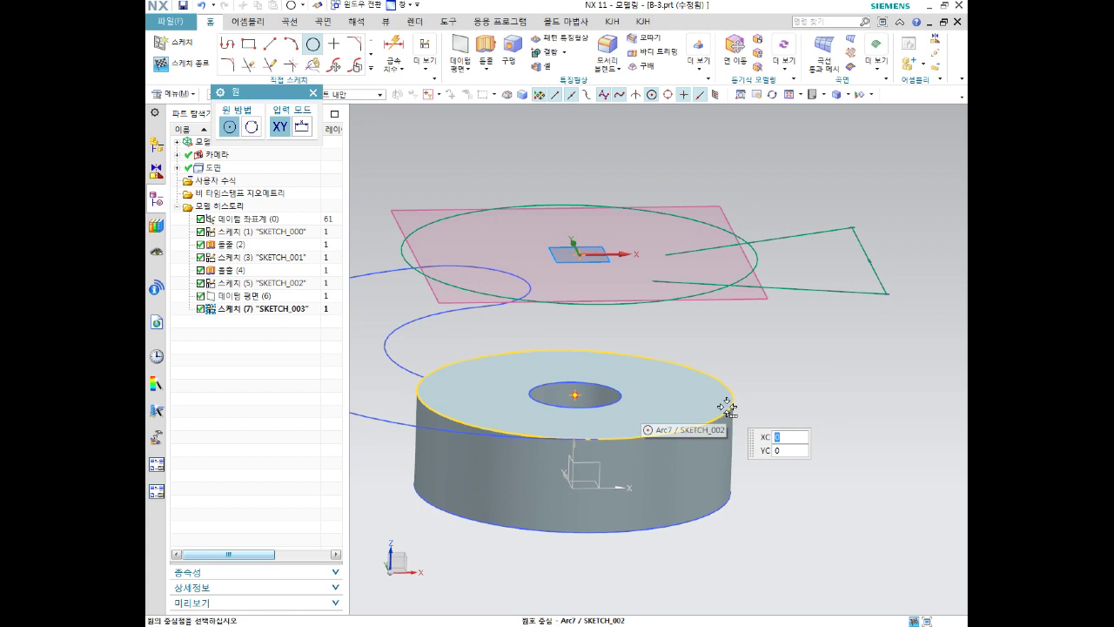
pyautogui.press('Escape')
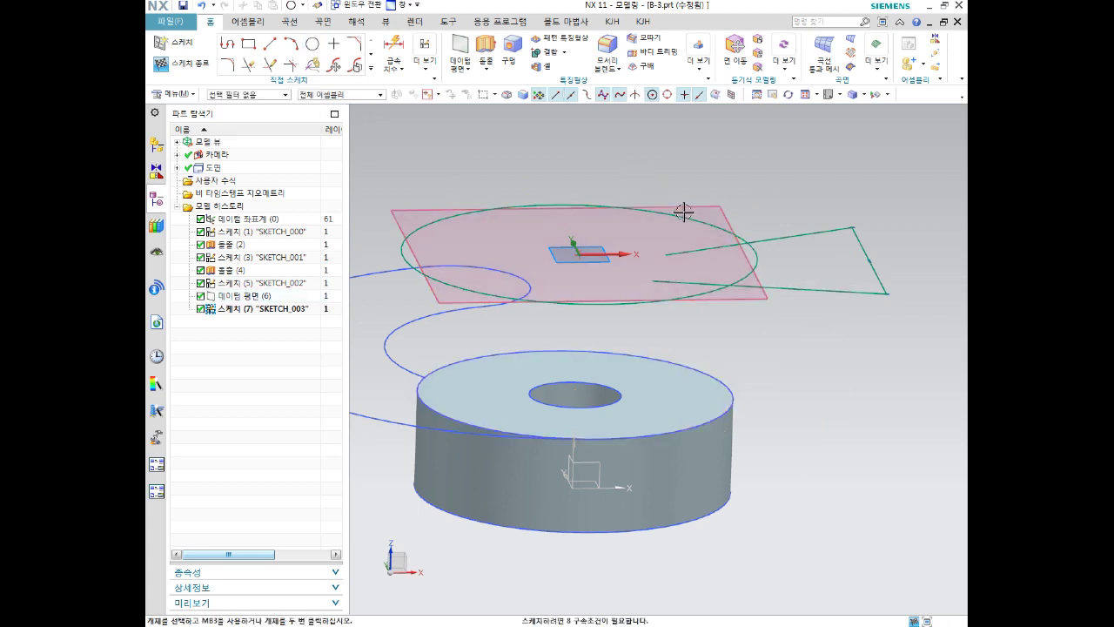
pyautogui.click(688, 218)
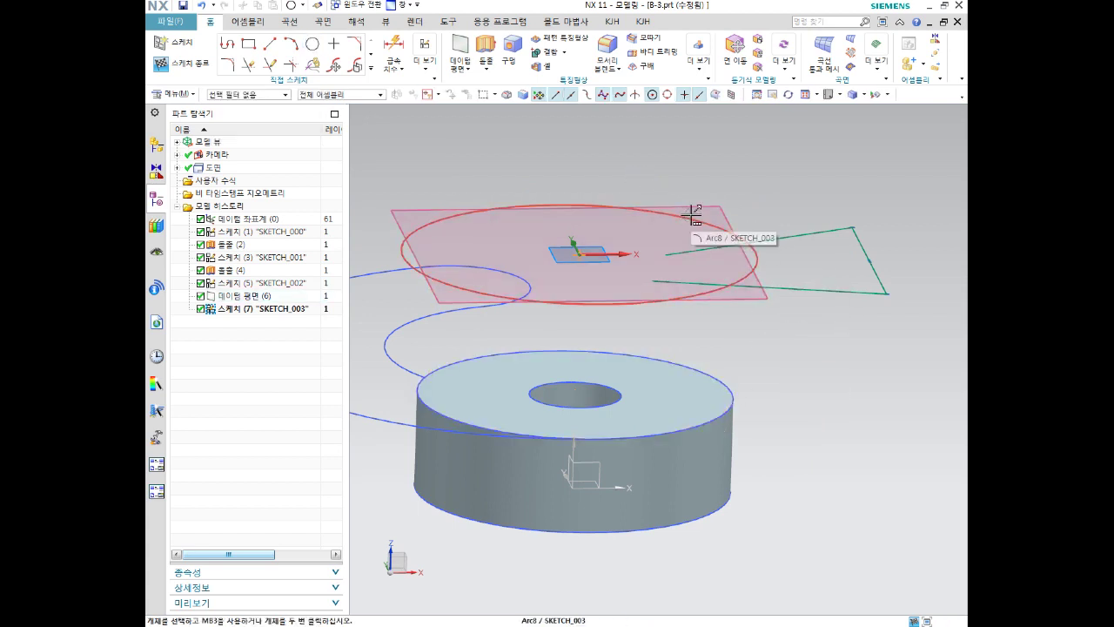
pyautogui.press('Escape')
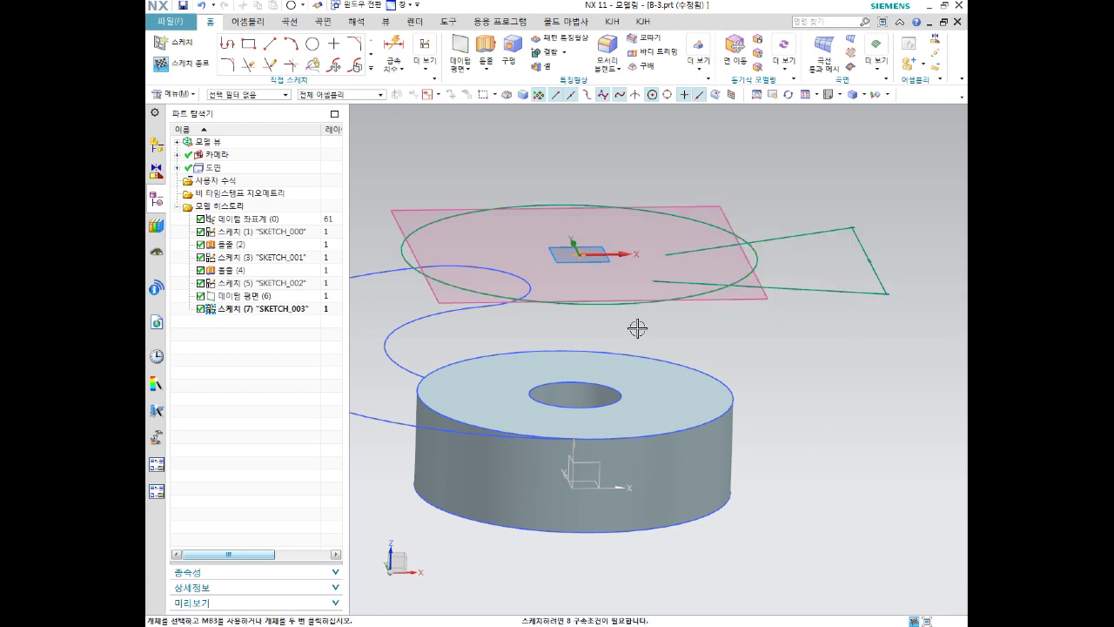
pyautogui.click(642, 302)
pyautogui.press('Delete')
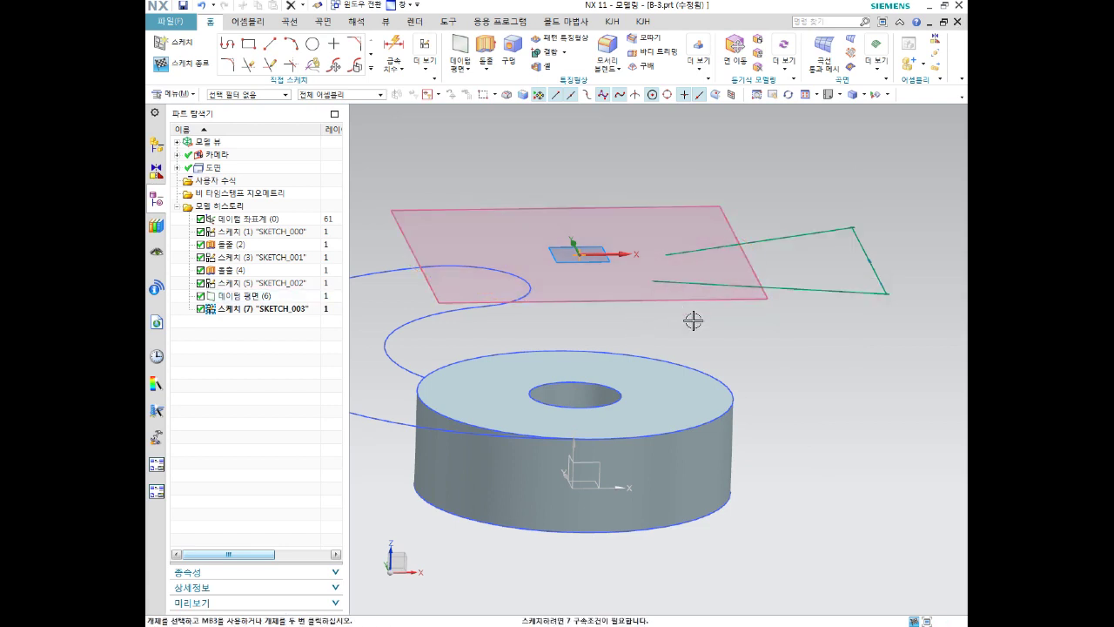
pyautogui.click(370, 69)
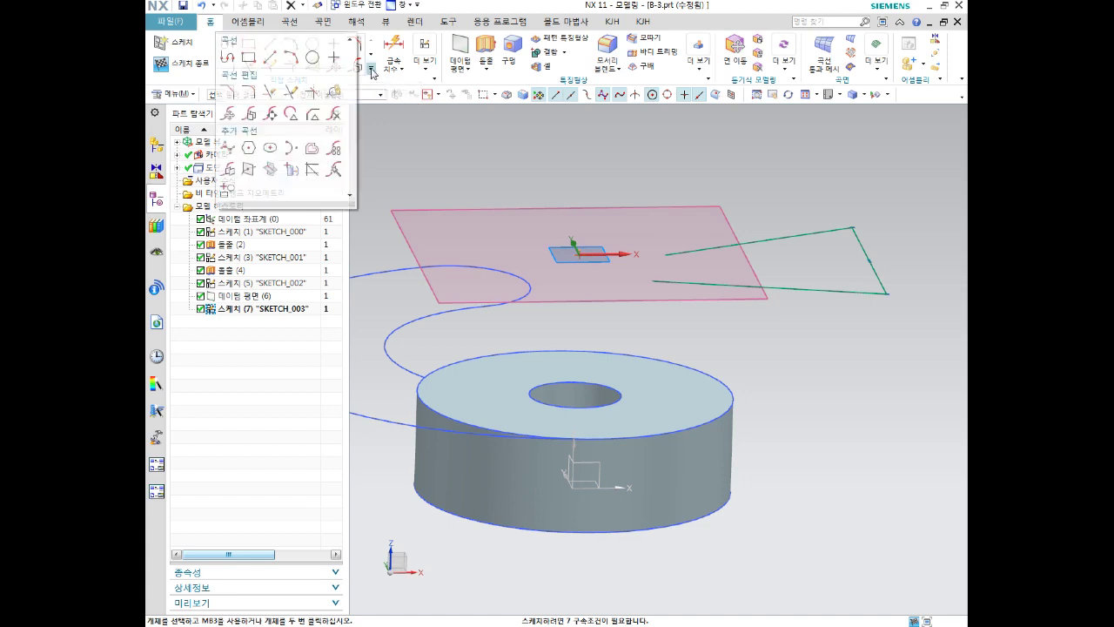
# Project the cylinder's top circular edge into SKETCH_003 as a circle at the origin.
pyautogui.click(290, 174)
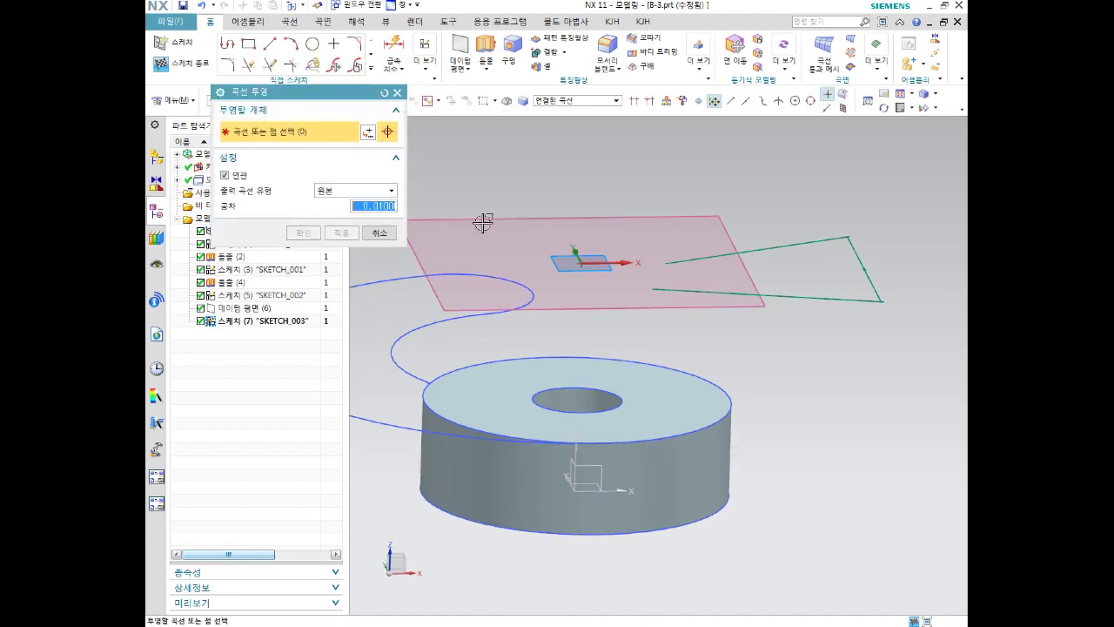
pyautogui.click(714, 422)
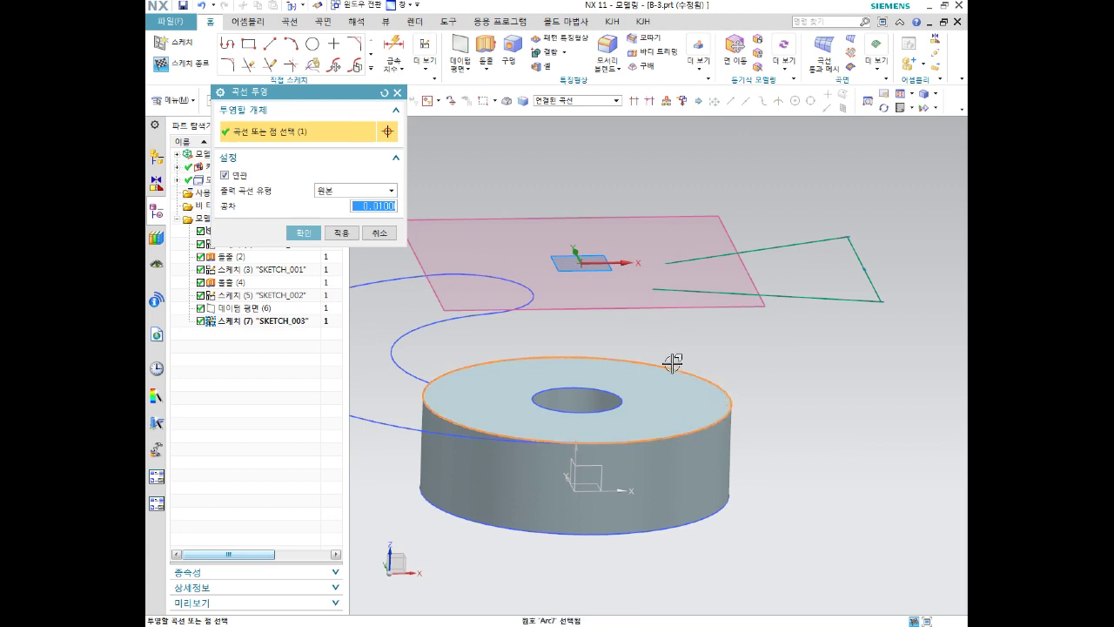
pyautogui.click(304, 233)
pyautogui.moveTo(733, 347)
pyautogui.mouseDown(button='middle')
pyautogui.moveTo(766, 375)
pyautogui.moveTo(739, 363)
pyautogui.moveTo(723, 330)
pyautogui.moveTo(732, 343)
pyautogui.mouseUp(button='middle')
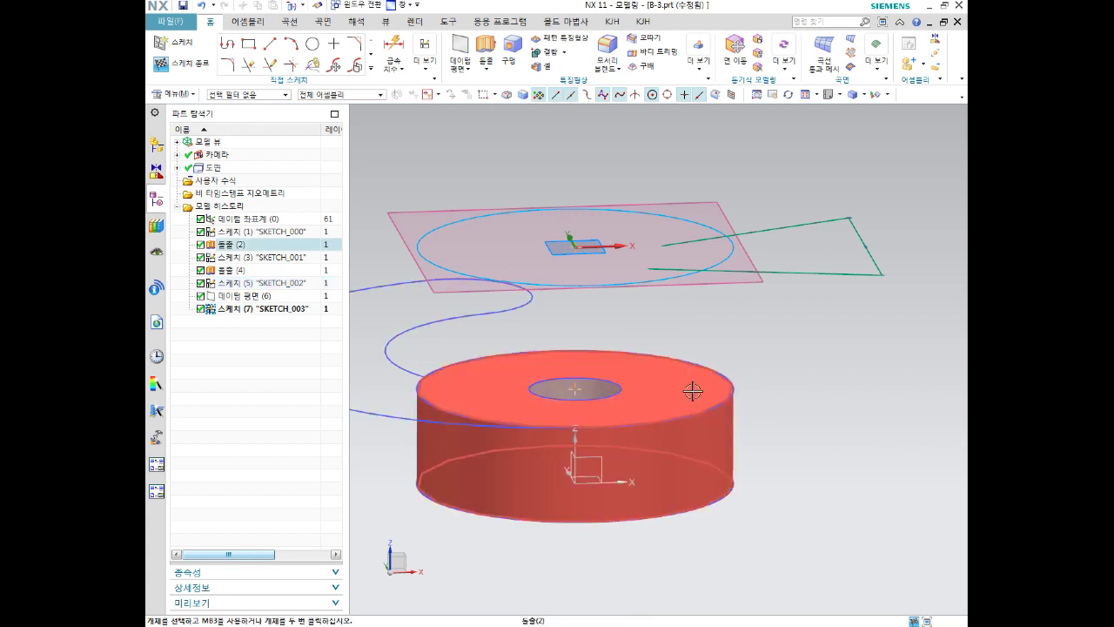
pyautogui.moveTo(754, 316); pyautogui.dragTo(741, 348, button='middle')
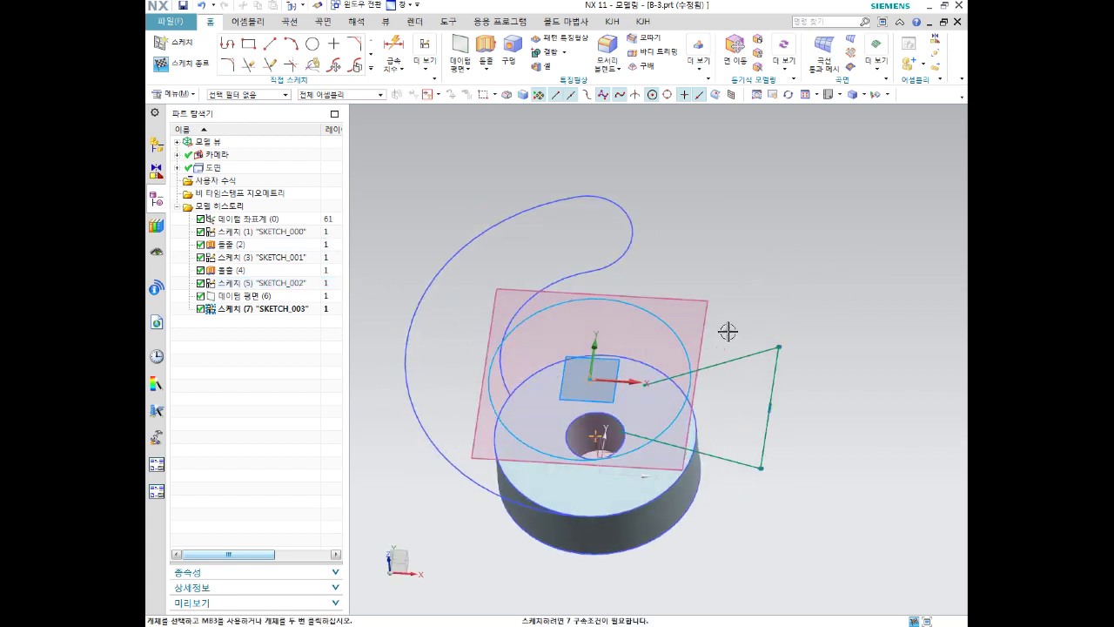
# Delete SKETCH_003 and Datum Plane (6) from the Part Navigator.
pyautogui.click(265, 309)
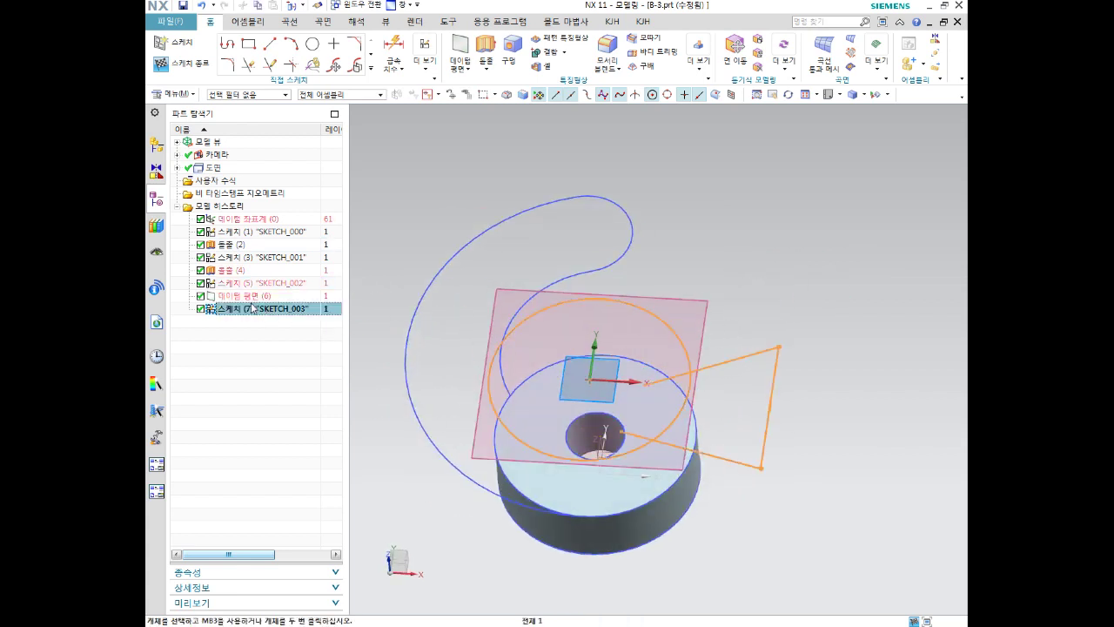
pyautogui.press('Escape')
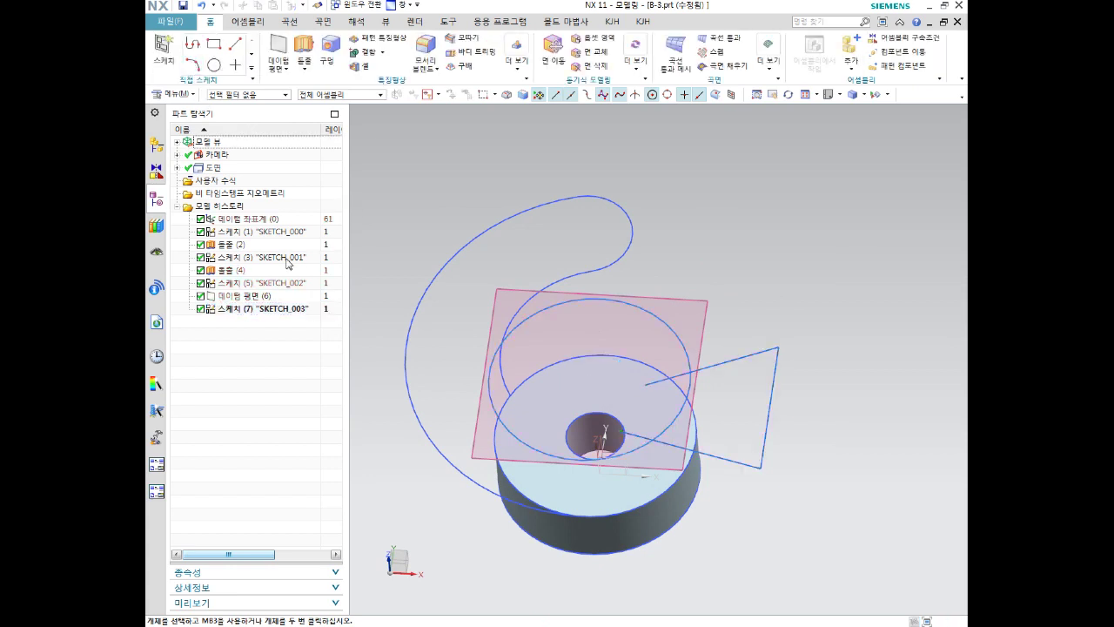
pyautogui.click(247, 313)
pyautogui.keyDown('ctrl'); pyautogui.click(247, 299); pyautogui.keyUp('ctrl')
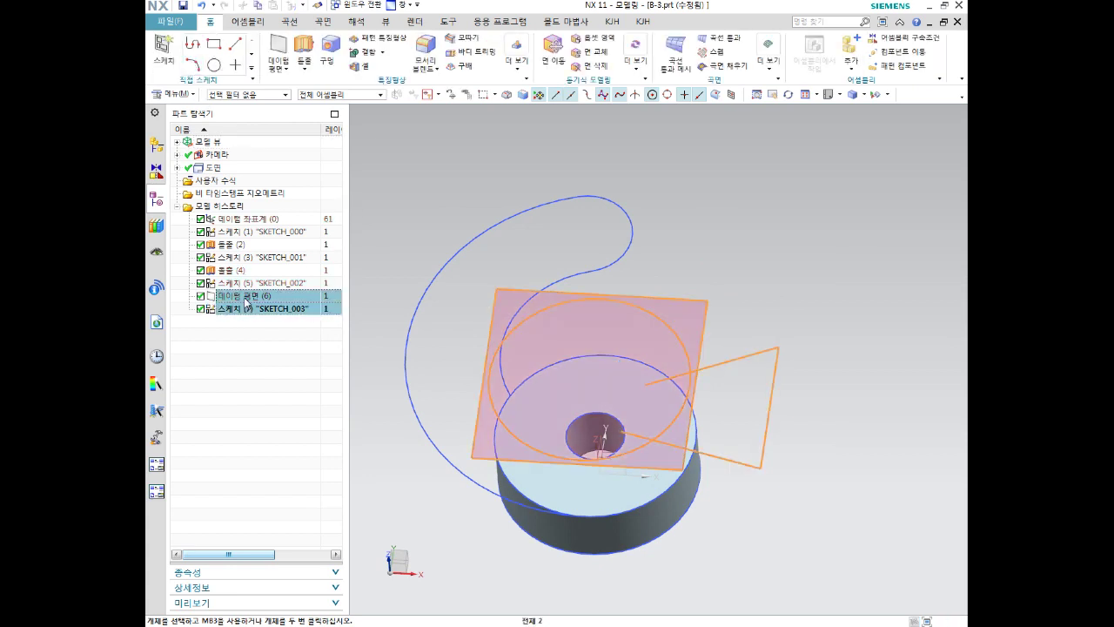
pyautogui.press('Delete')
# Temporarily hide the extruded disc to inspect the curves, then show it again.
pyautogui.moveTo(567, 363); pyautogui.dragTo(597, 391, button='middle')
pyautogui.rightClick(597, 390)
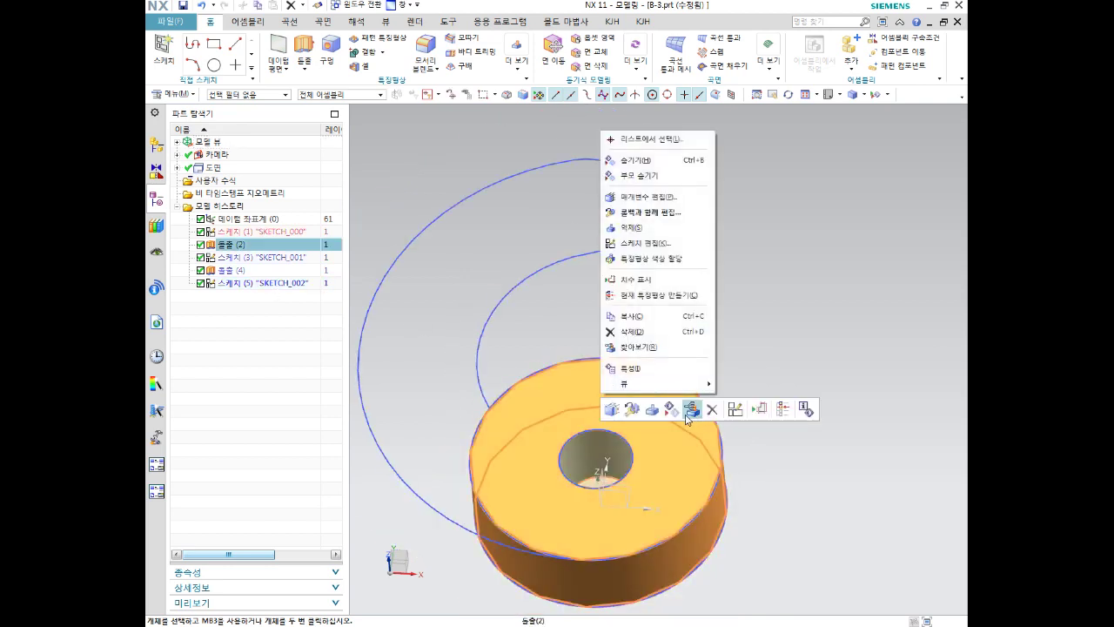
pyautogui.click(634, 160)
pyautogui.moveTo(752, 412); pyautogui.dragTo(759, 321, button='middle')
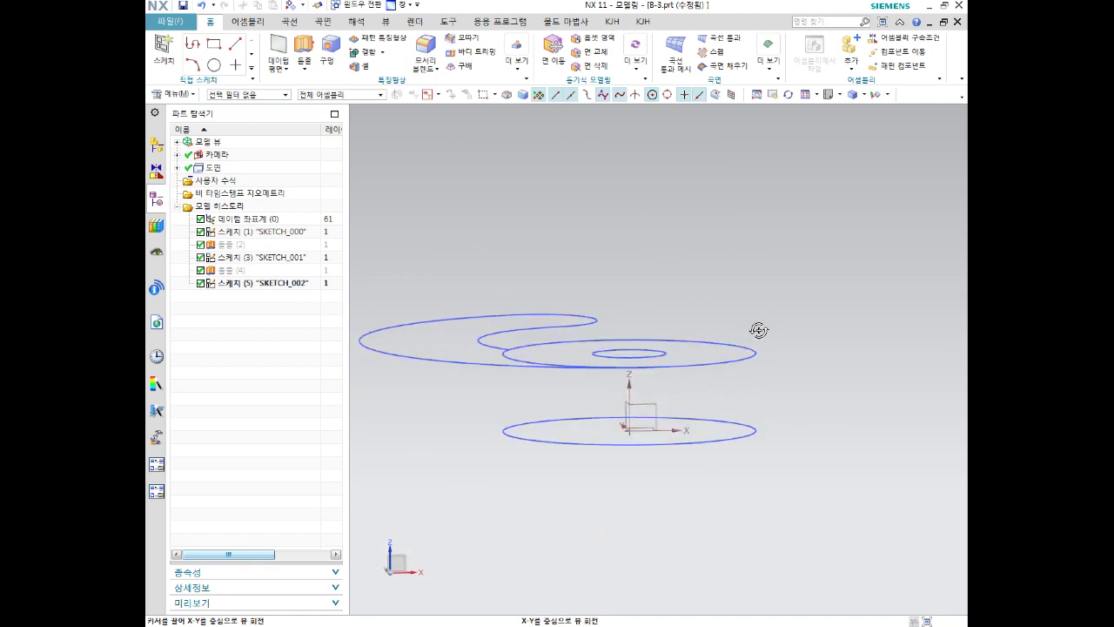
pyautogui.moveTo(759, 321); pyautogui.dragTo(749, 430, button='middle')
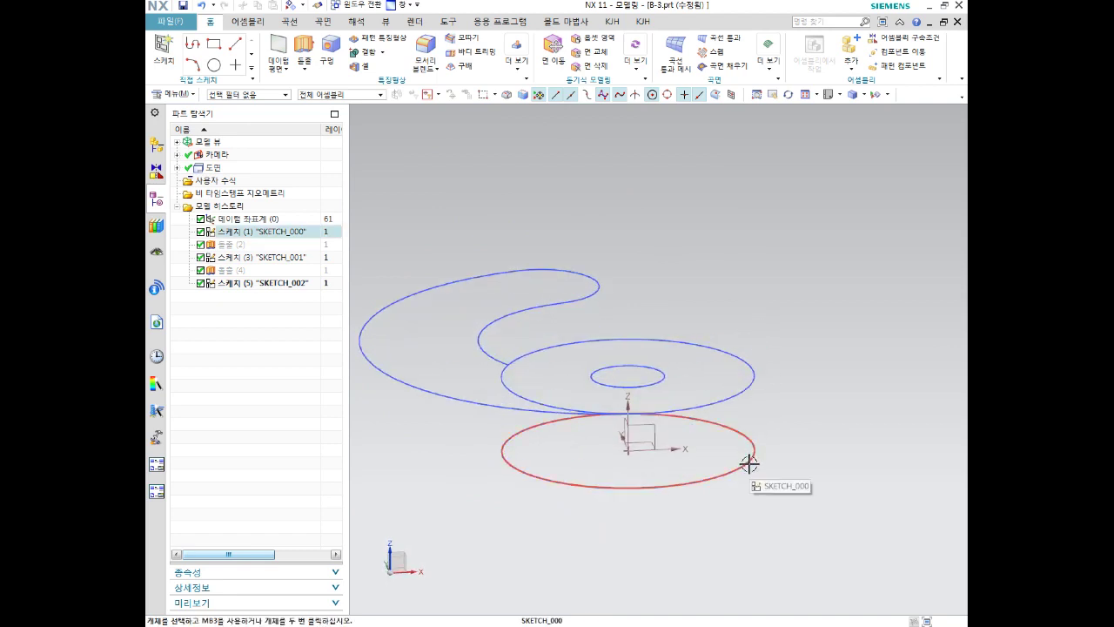
pyautogui.moveTo(771, 356)
pyautogui.mouseDown(button='middle')
pyautogui.moveTo(784, 322)
pyautogui.moveTo(771, 370)
pyautogui.mouseUp(button='middle')
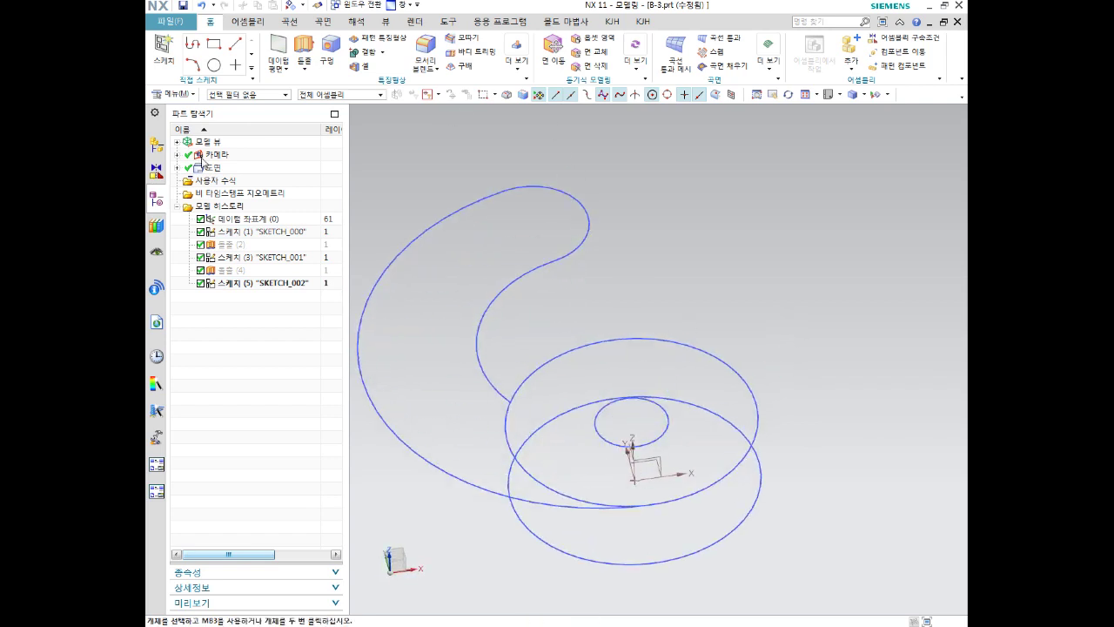
pyautogui.rightClick(225, 274)
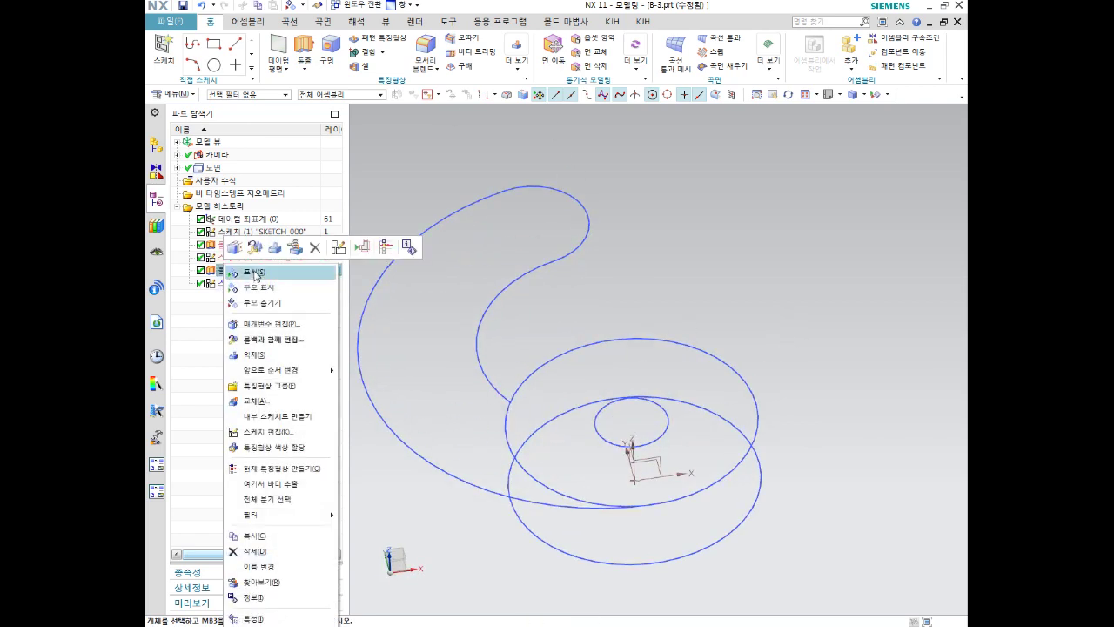
pyautogui.click(252, 272)
pyautogui.moveTo(595, 326)
pyautogui.mouseDown(button='middle')
pyautogui.moveTo(615, 360)
pyautogui.moveTo(616, 314)
pyautogui.mouseUp(button='middle')
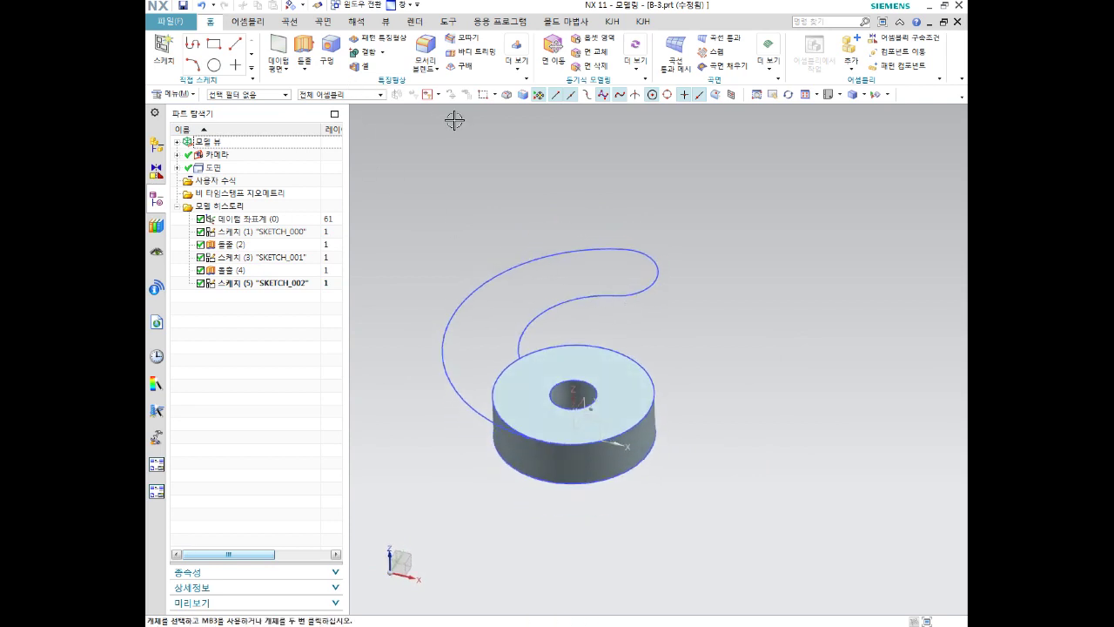
# Select the region inside the numeral-6 curves as the extrusion section.
pyautogui.click(303, 50)
pyautogui.moveTo(721, 433)
pyautogui.mouseDown(button='middle')
pyautogui.moveTo(661, 385)
pyautogui.moveTo(659, 430)
pyautogui.moveTo(702, 452)
pyautogui.moveTo(685, 401)
pyautogui.moveTo(666, 393)
pyautogui.mouseUp(button='middle')
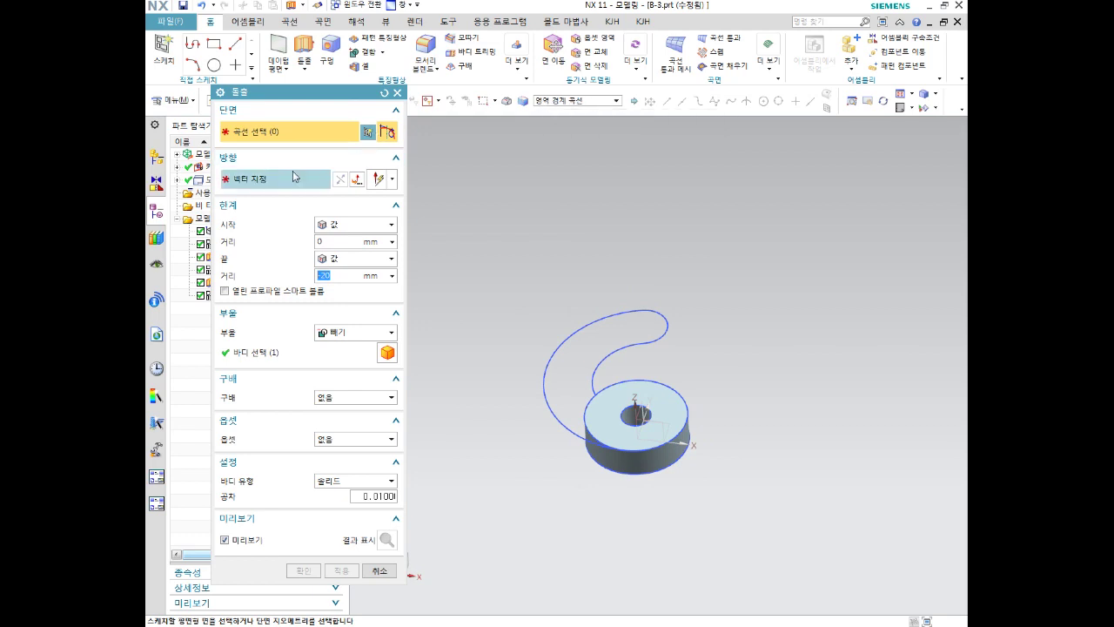
pyautogui.click(575, 358)
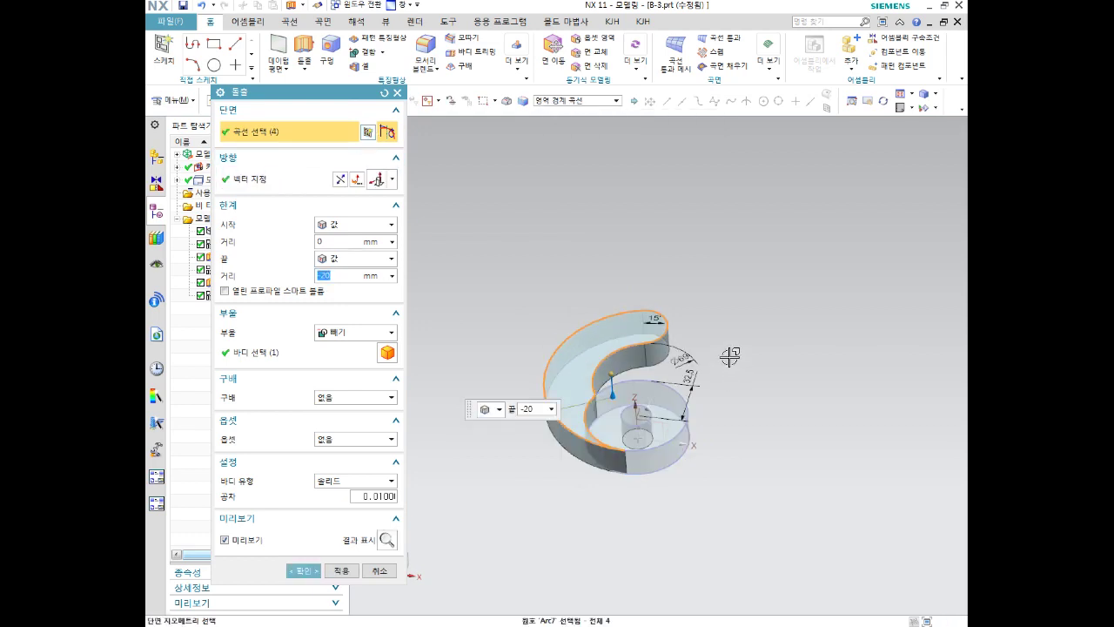
pyautogui.moveTo(730, 357)
pyautogui.mouseDown(button='middle')
pyautogui.moveTo(734, 296)
pyautogui.moveTo(741, 336)
pyautogui.mouseUp(button='middle')
pyautogui.scroll(2, 741, 336)
pyautogui.scroll(2, 626, 369)
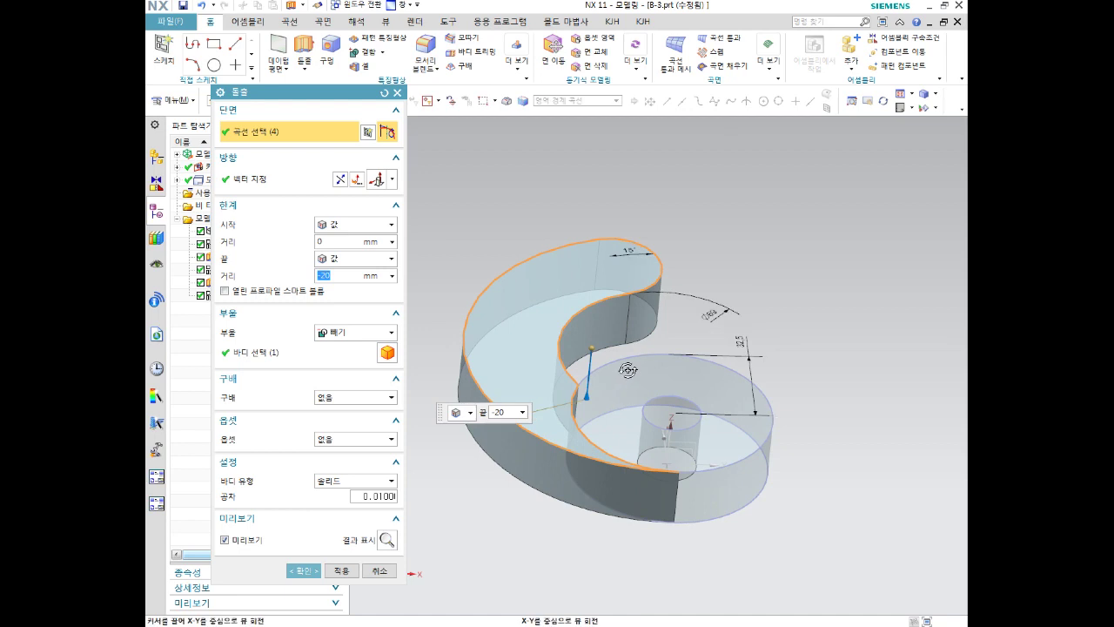
pyautogui.moveTo(627, 369); pyautogui.dragTo(559, 450, button='middle')
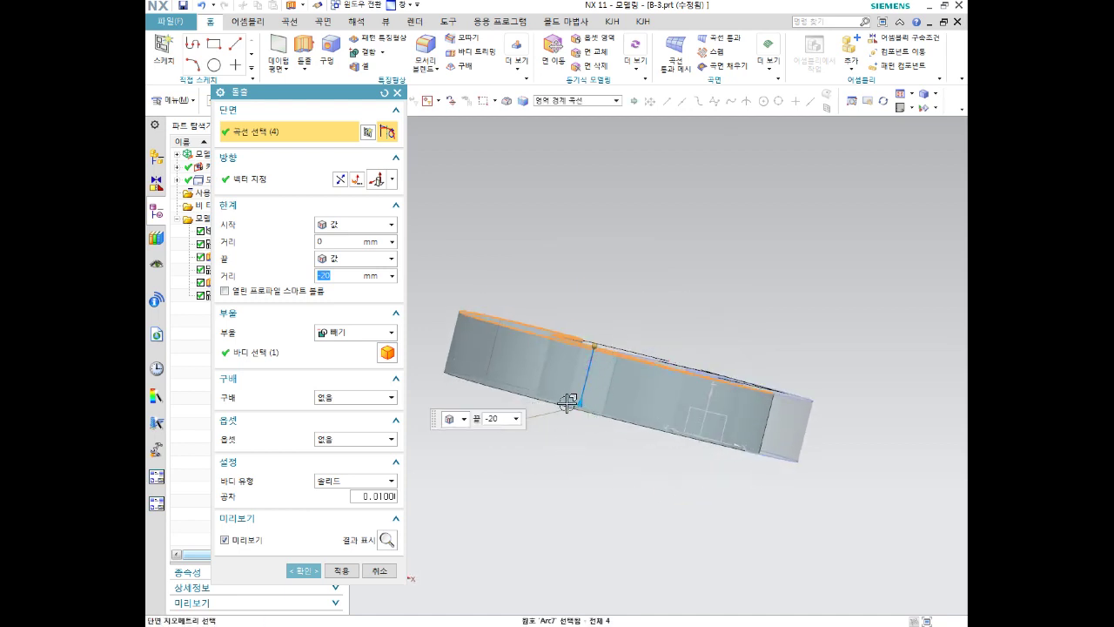
pyautogui.moveTo(623, 473)
pyautogui.mouseDown(button='middle')
pyautogui.moveTo(577, 472)
pyautogui.moveTo(580, 447)
pyautogui.moveTo(589, 453)
pyautogui.moveTo(567, 492)
pyautogui.moveTo(523, 435)
pyautogui.mouseUp(button='middle')
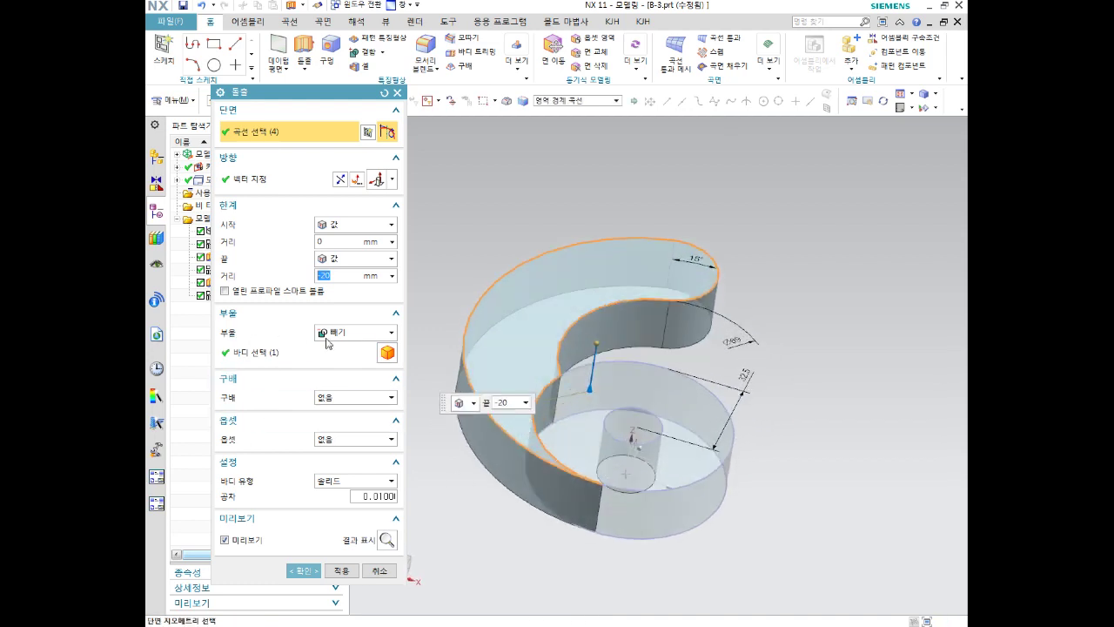
# Set the Boolean to Unite and confirm the 20 mm extrusion as Extrude (9).
pyautogui.click(362, 333)
pyautogui.click(337, 360)
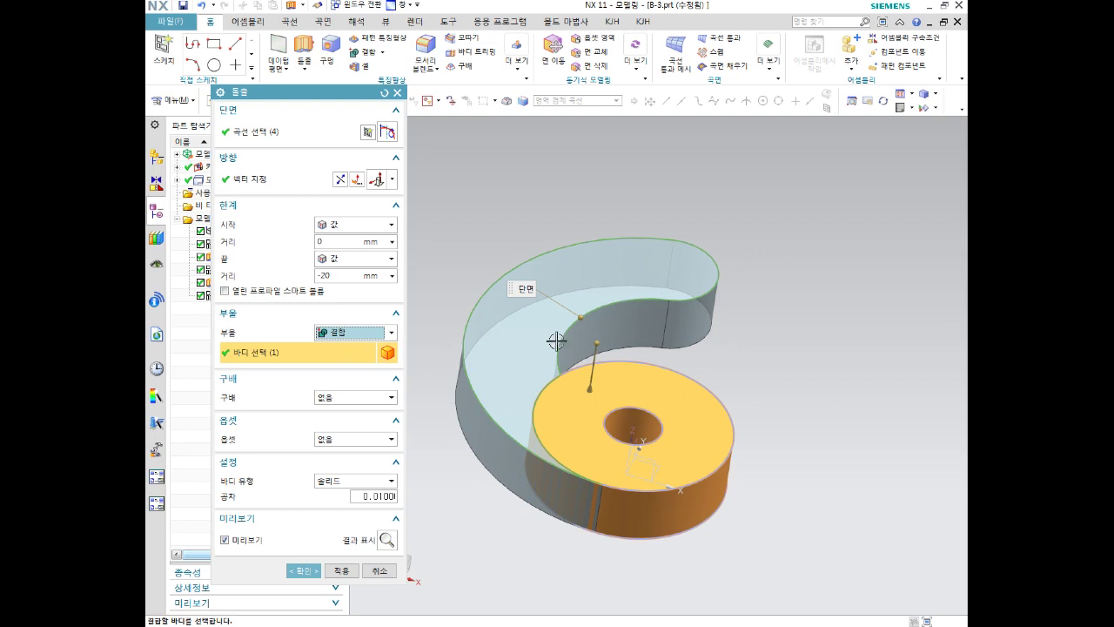
pyautogui.moveTo(537, 337)
pyautogui.mouseDown(button='middle')
pyautogui.moveTo(758, 403)
pyautogui.moveTo(759, 308)
pyautogui.moveTo(770, 354)
pyautogui.mouseUp(button='middle')
pyautogui.click(304, 571)
pyautogui.moveTo(714, 313)
pyautogui.mouseDown(button='middle')
pyautogui.moveTo(719, 232)
pyautogui.moveTo(710, 325)
pyautogui.moveTo(719, 410)
pyautogui.moveTo(679, 380)
pyautogui.moveTo(650, 414)
pyautogui.moveTo(896, 318)
pyautogui.mouseUp(button='middle')
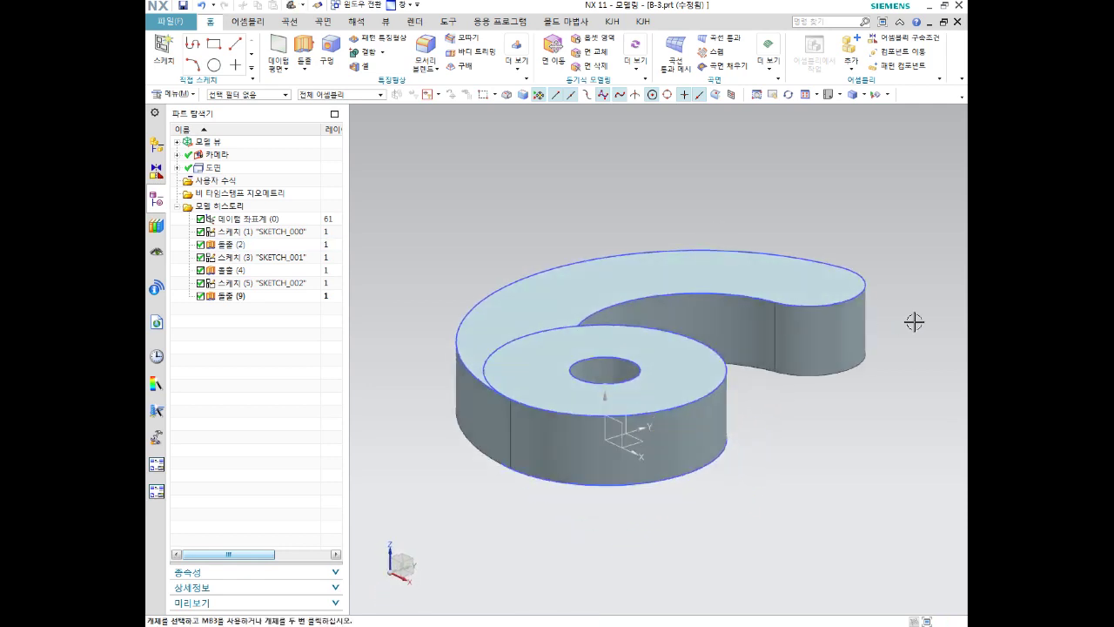
# Hide the SKETCH_002 outline curves.
pyautogui.moveTo(739, 391); pyautogui.dragTo(754, 372, button='middle')
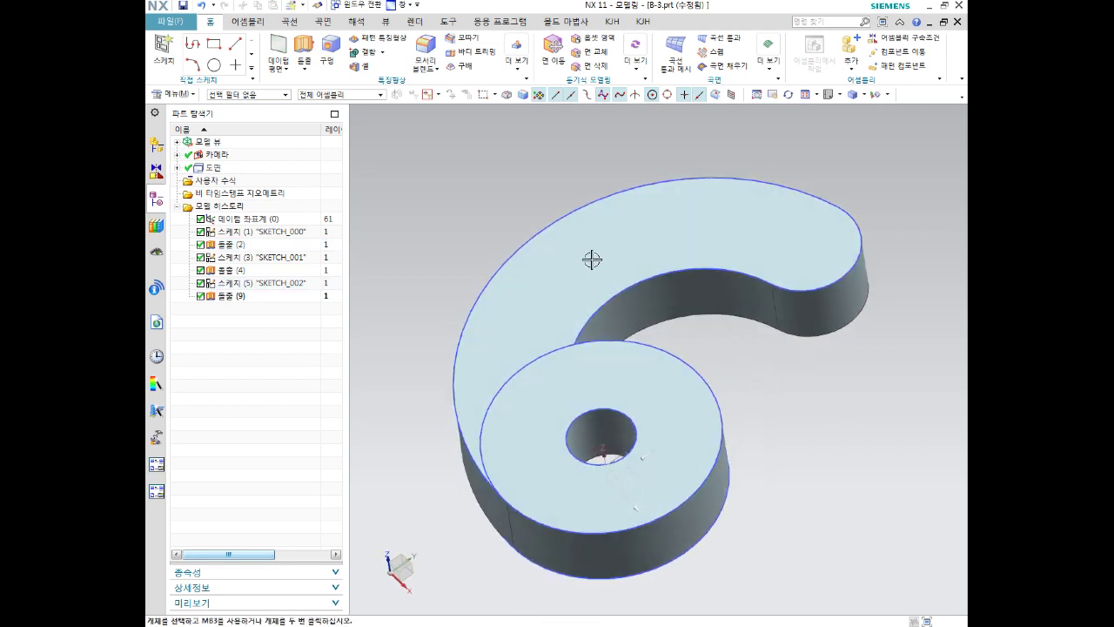
pyautogui.click(553, 221)
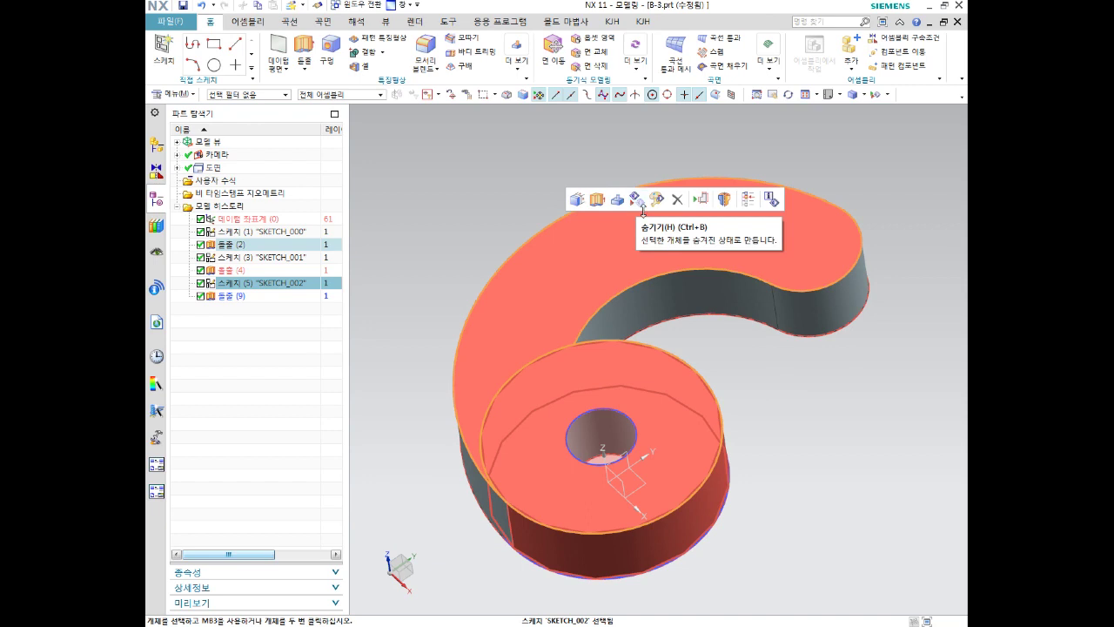
pyautogui.click(638, 202)
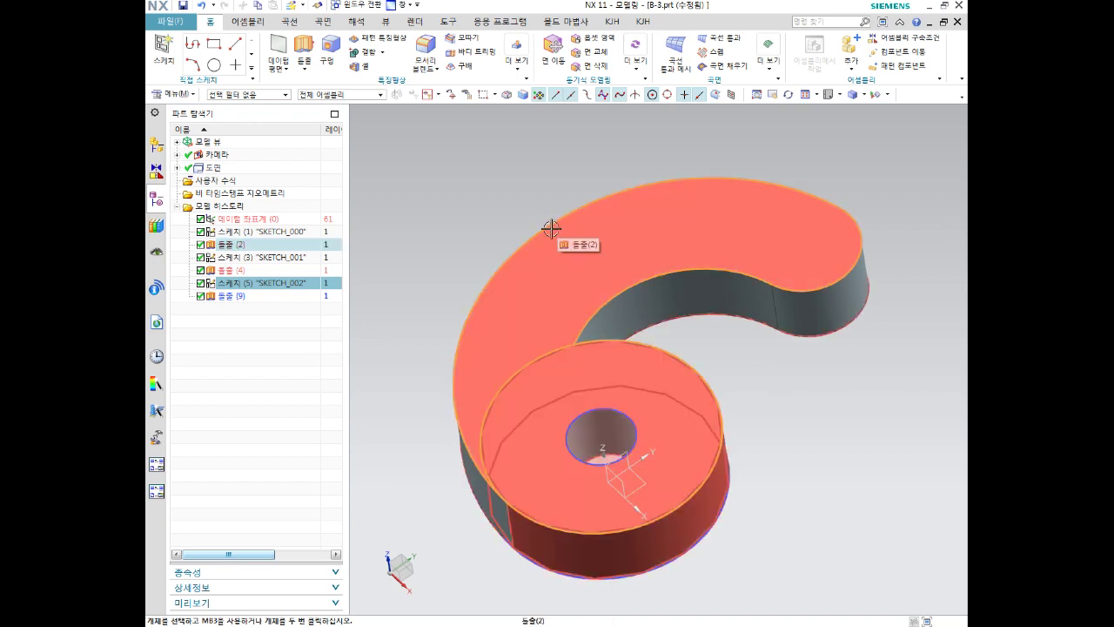
pyautogui.click(527, 241)
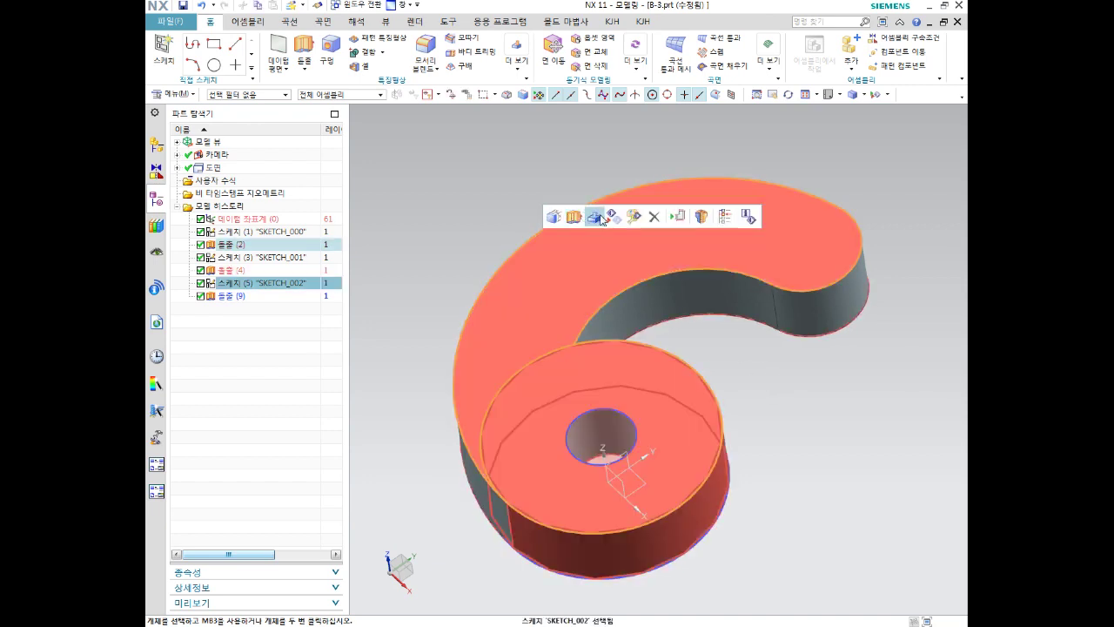
pyautogui.click(613, 217)
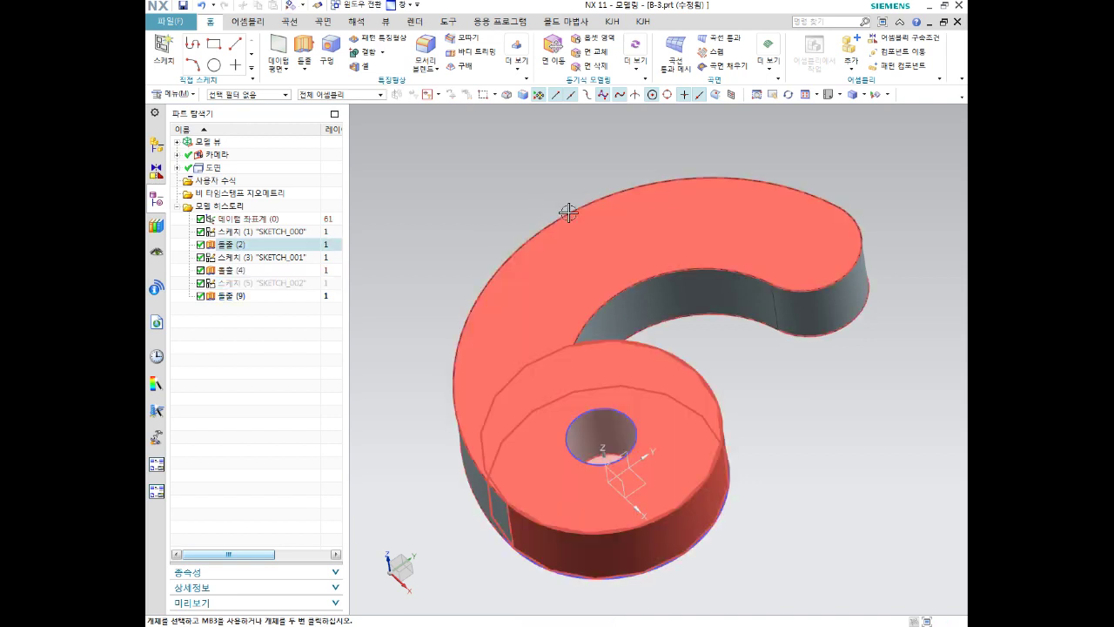
# Hide SKETCH_001 and SKETCH_000 so only the solid plate remains visible.
pyautogui.click(632, 430)
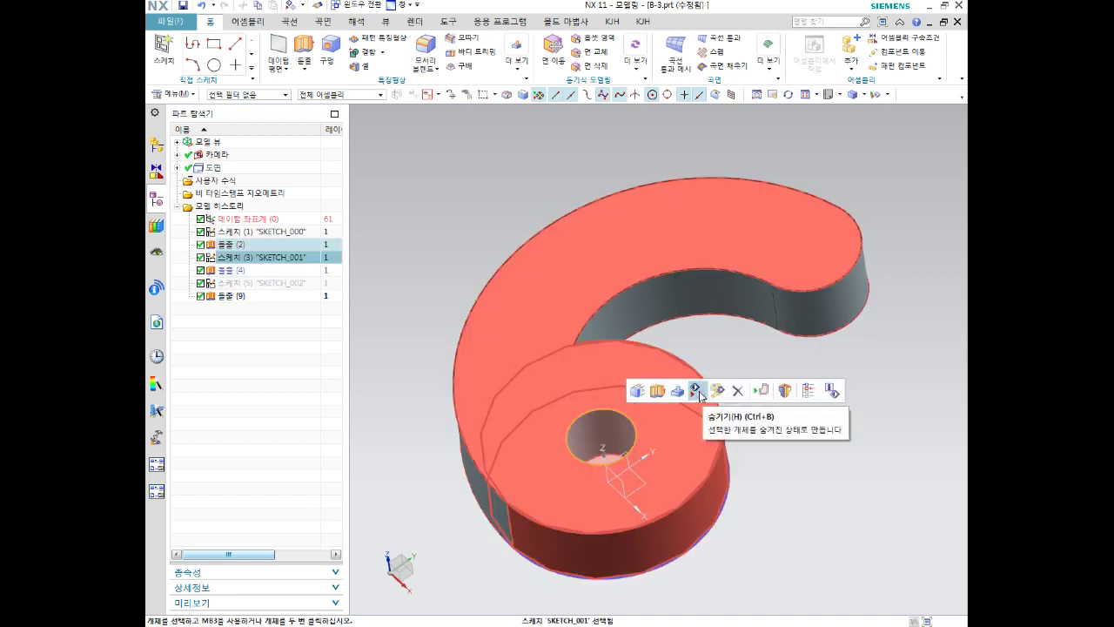
pyautogui.click(702, 393)
pyautogui.moveTo(766, 478)
pyautogui.mouseDown(button='middle')
pyautogui.moveTo(691, 345)
pyautogui.moveTo(706, 312)
pyautogui.mouseUp(button='middle')
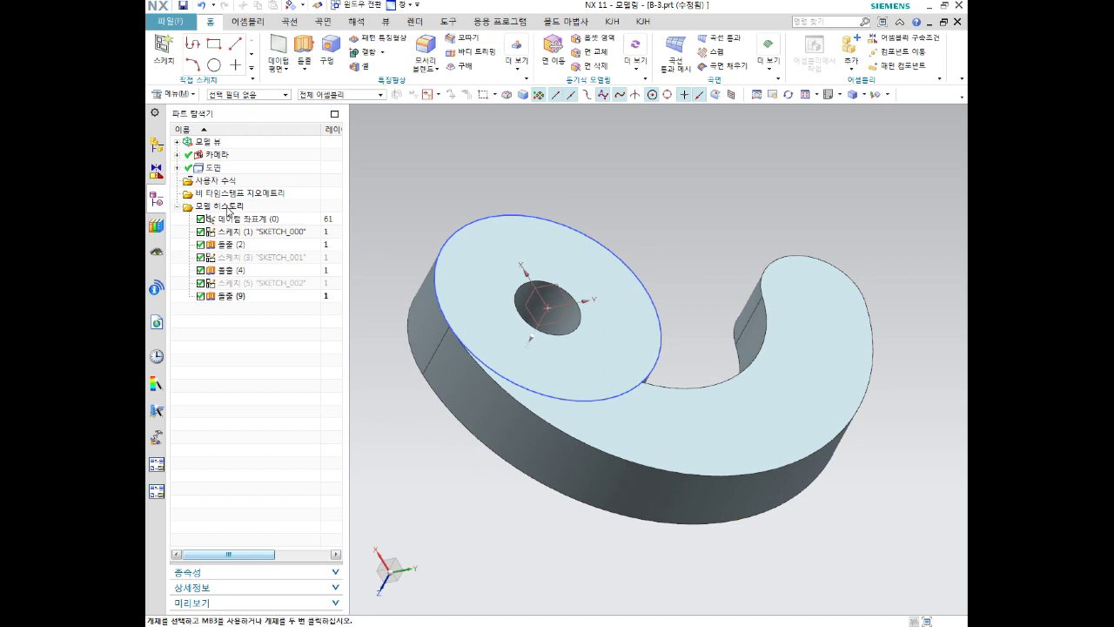
pyautogui.click(254, 233)
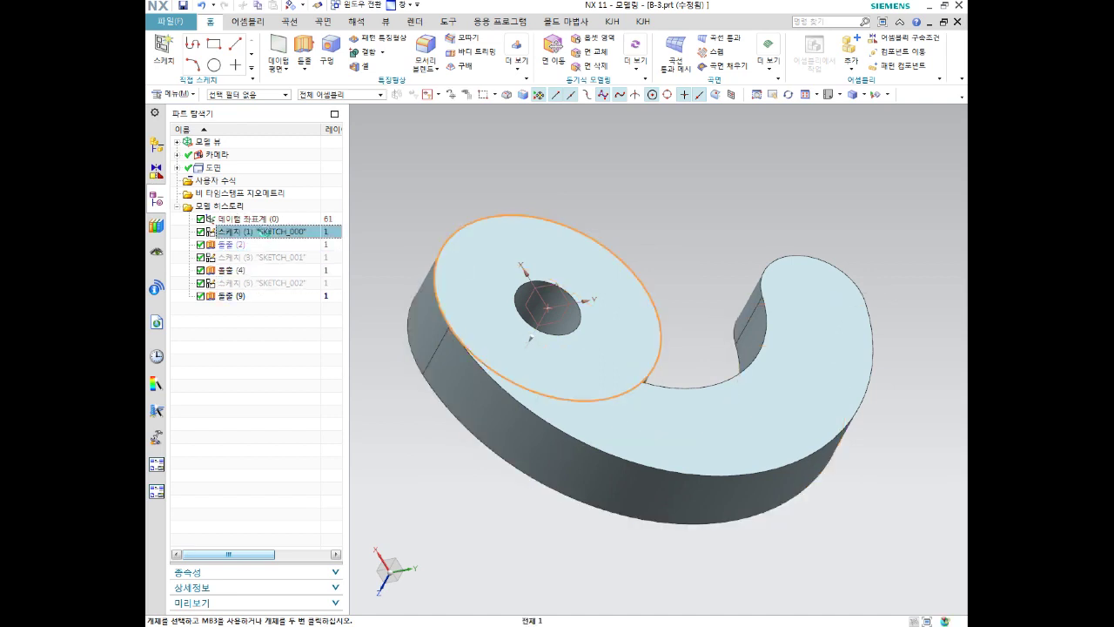
pyautogui.rightClick(266, 236)
pyautogui.click(303, 229)
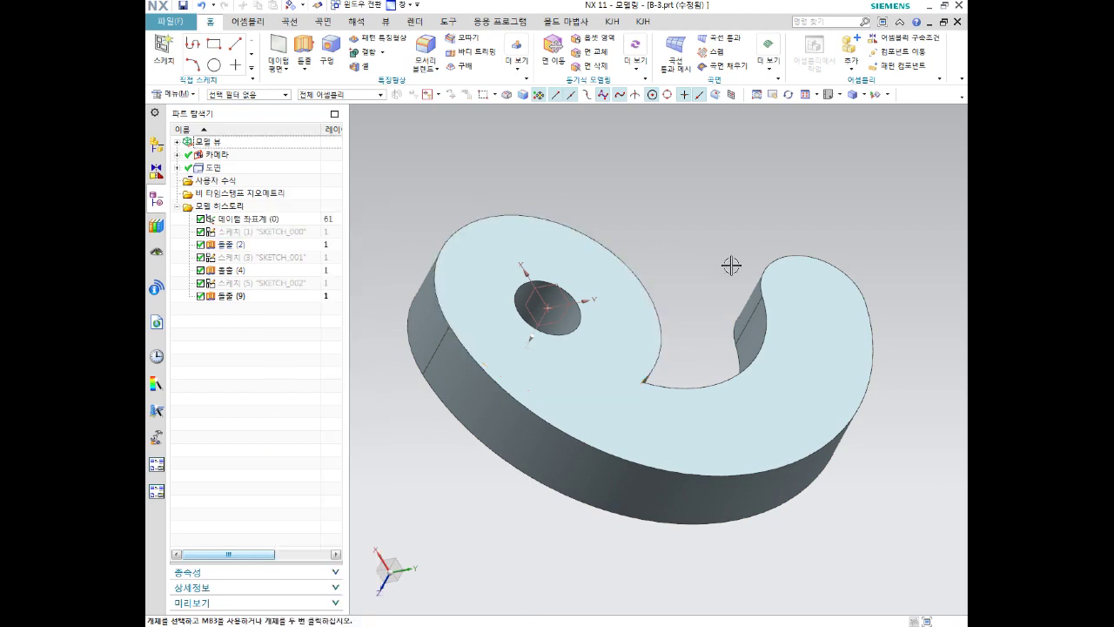
pyautogui.moveTo(729, 261); pyautogui.dragTo(774, 379, button='middle')
pyautogui.moveTo(835, 398); pyautogui.dragTo(808, 440, button='middle')
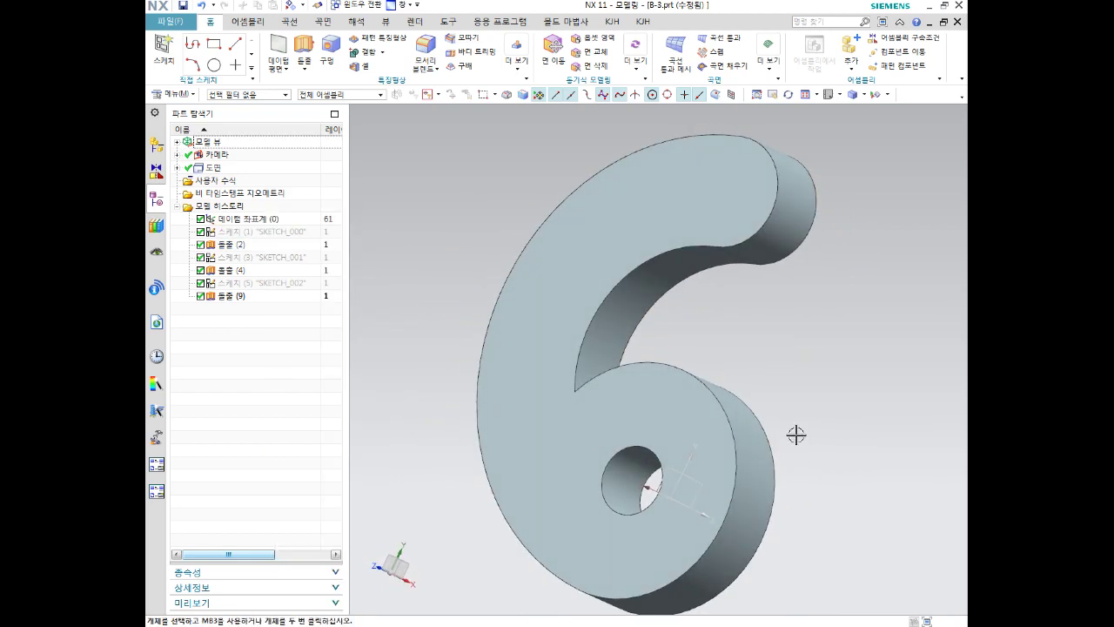
# Start an Edge Blend on the inner notch edge of the 6.
pyautogui.moveTo(772, 437)
pyautogui.mouseDown(button='middle')
pyautogui.moveTo(788, 463)
pyautogui.moveTo(765, 427)
pyautogui.moveTo(751, 453)
pyautogui.moveTo(686, 417)
pyautogui.mouseUp(button='middle')
pyautogui.scroll(2, 614, 361)
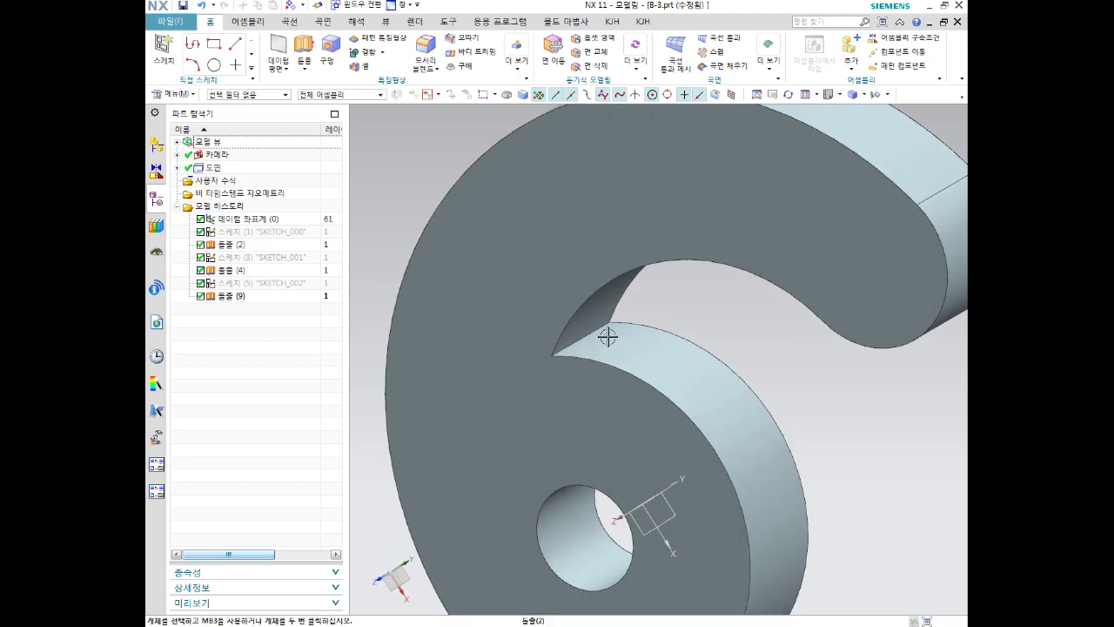
pyautogui.scroll(-2, 580, 337)
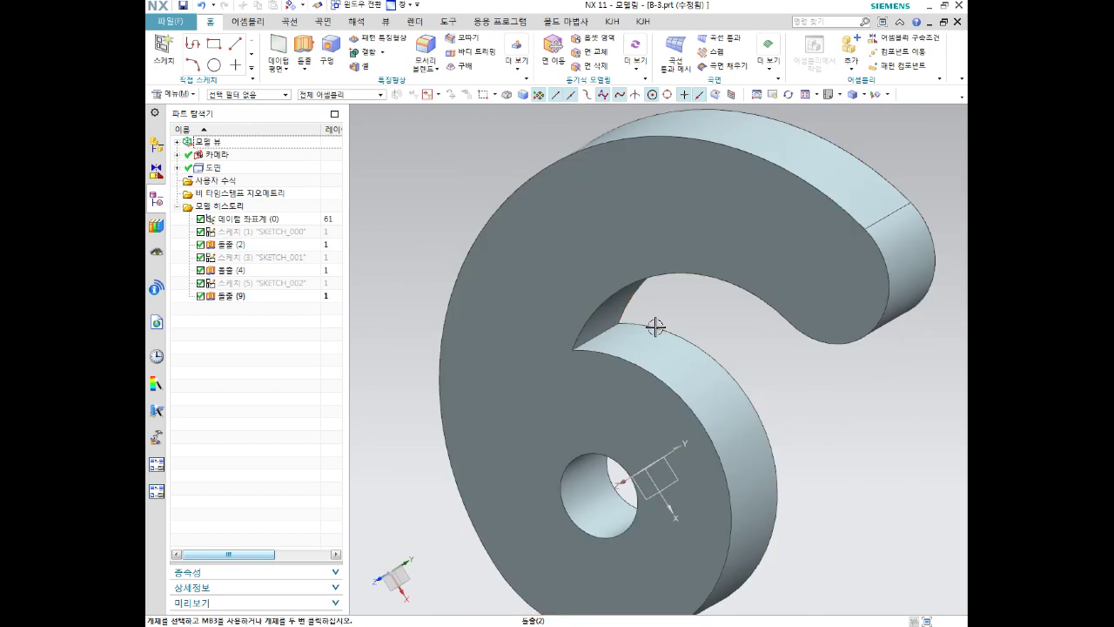
pyautogui.scroll(-2, 654, 323)
pyautogui.click(434, 52)
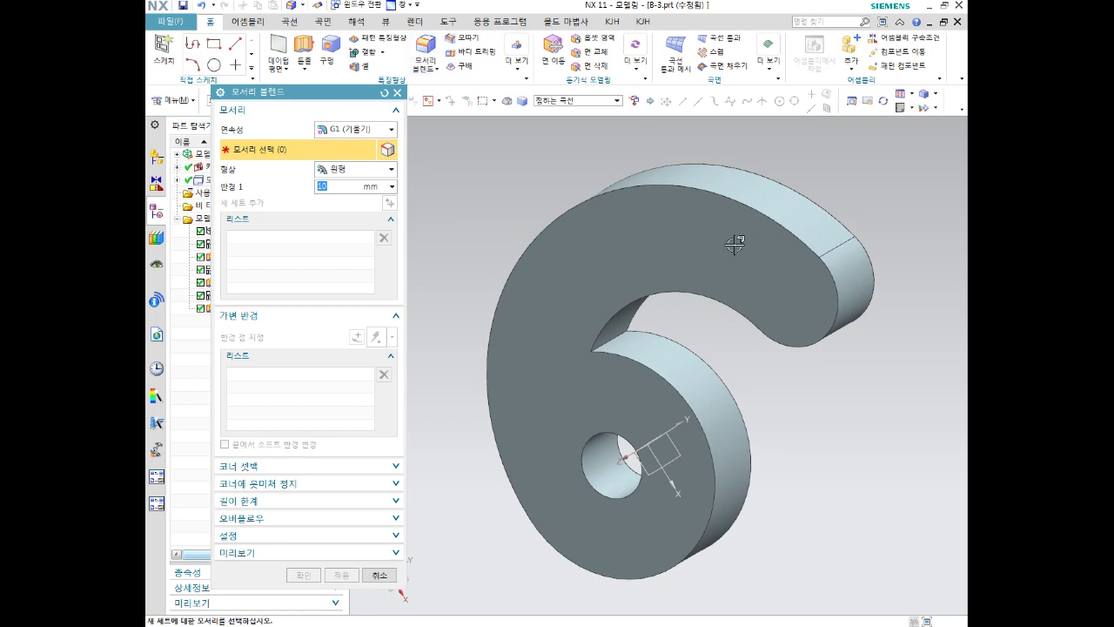
pyautogui.scroll(2, 646, 331)
pyautogui.scroll(2, 609, 327)
pyautogui.click(570, 339)
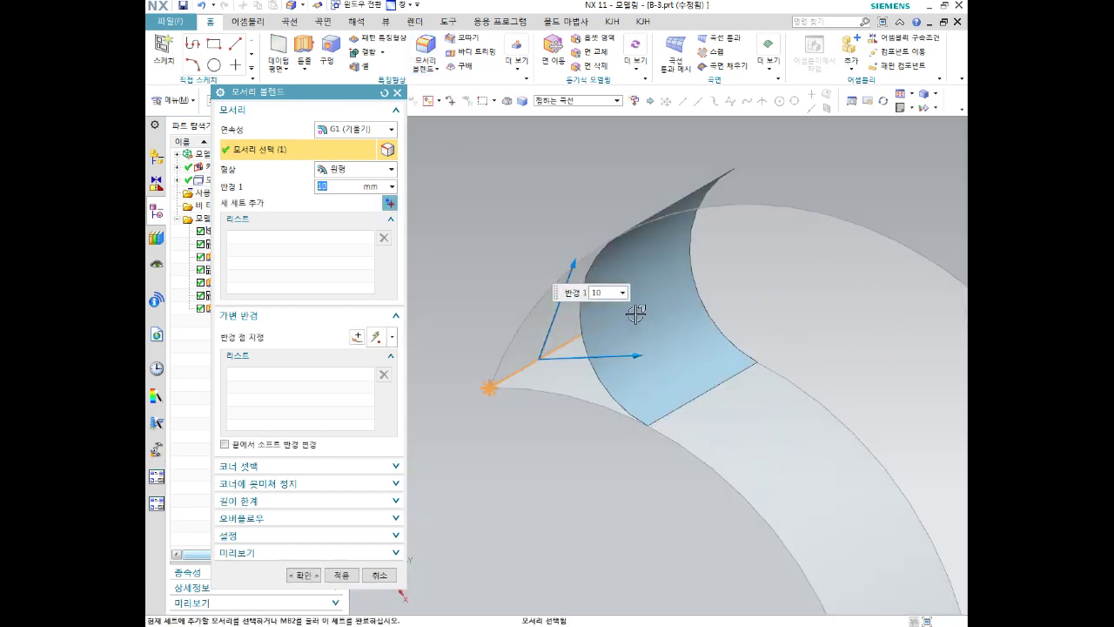
# Apply the blend at 10 mm radius, creating Edge Blend (10).
pyautogui.scroll(-3, 716, 299)
pyautogui.scroll(-2, 729, 266)
pyautogui.click(302, 575)
pyautogui.scroll(-3, 583, 367)
pyautogui.moveTo(597, 369); pyautogui.dragTo(616, 378, button='middle')
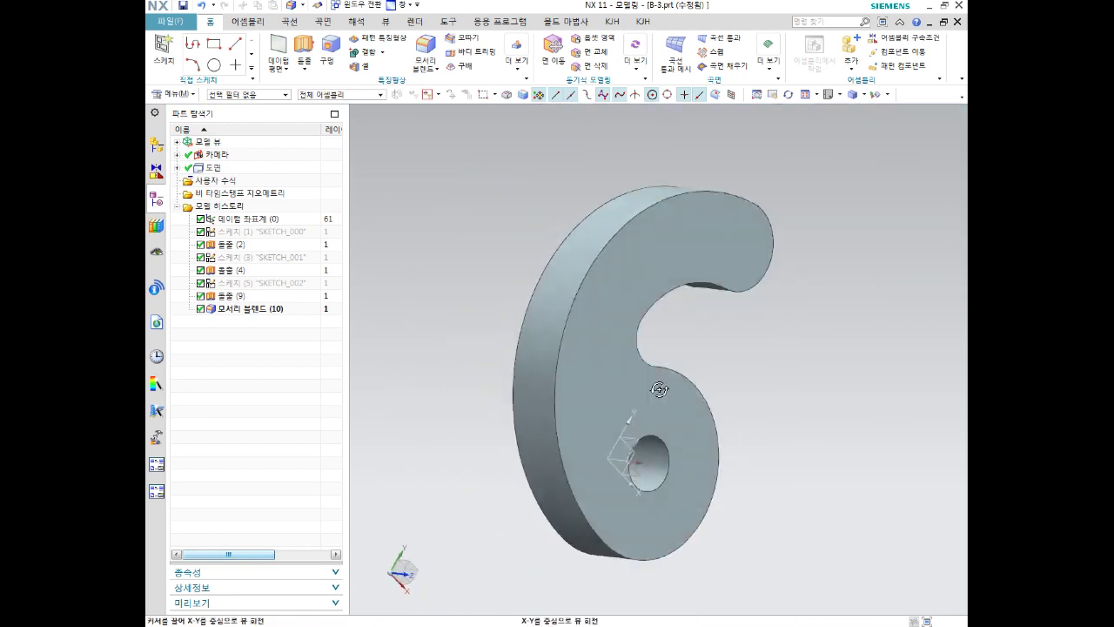
pyautogui.click(818, 94)
# Create SKETCH_003 on the 6 plate's flat top face.
pyautogui.scroll(-1, 854, 247)
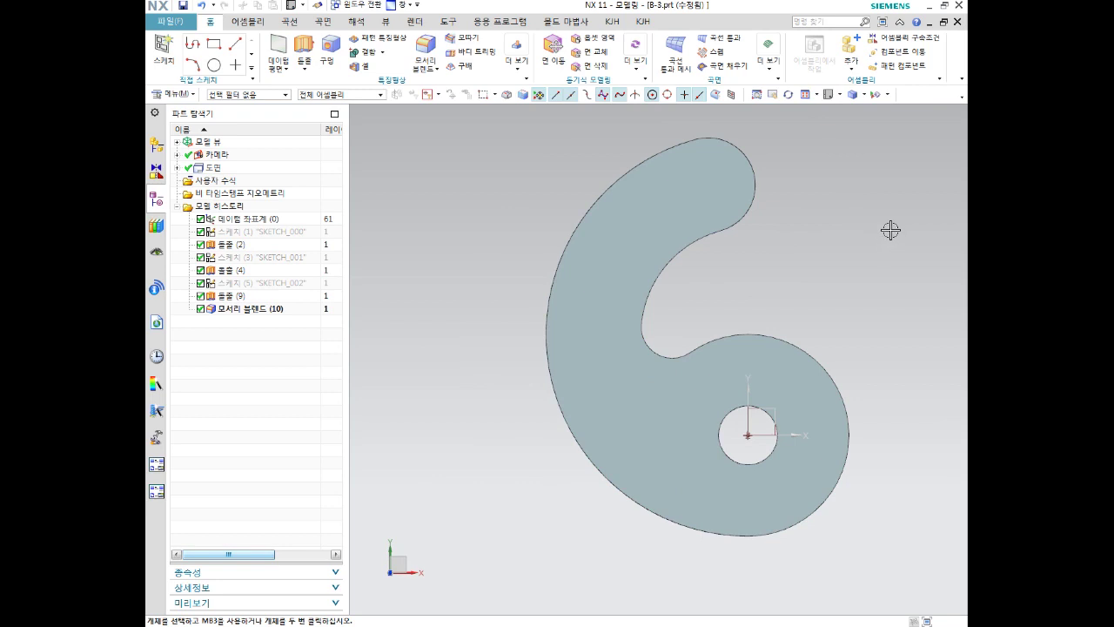
pyautogui.scroll(1, 893, 228)
pyautogui.scroll(-1, 893, 226)
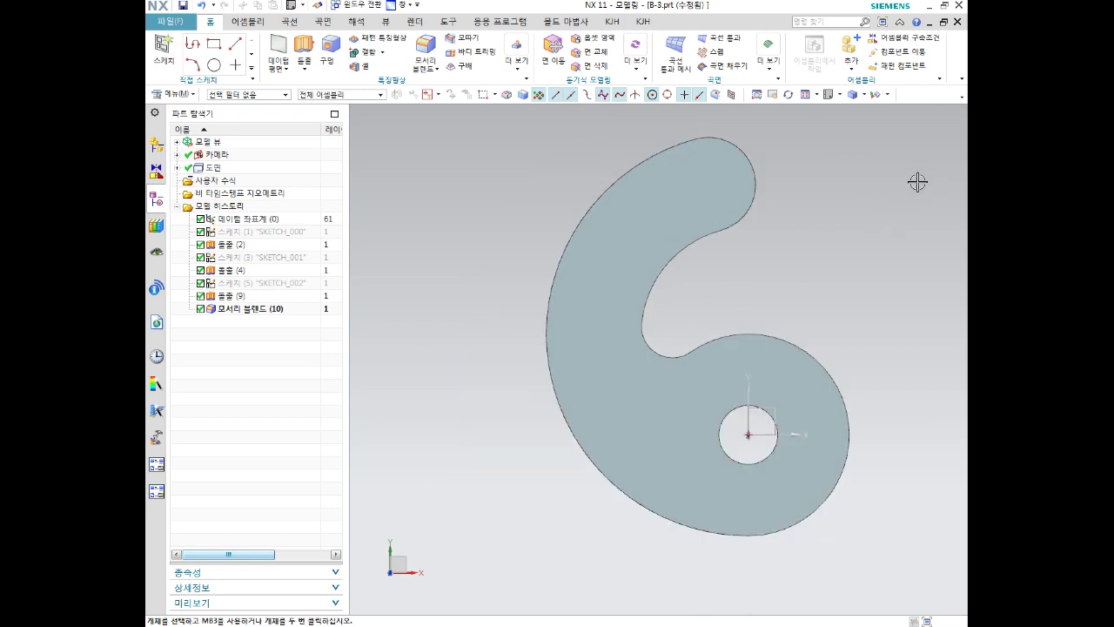
pyautogui.click(165, 60)
pyautogui.click(604, 265)
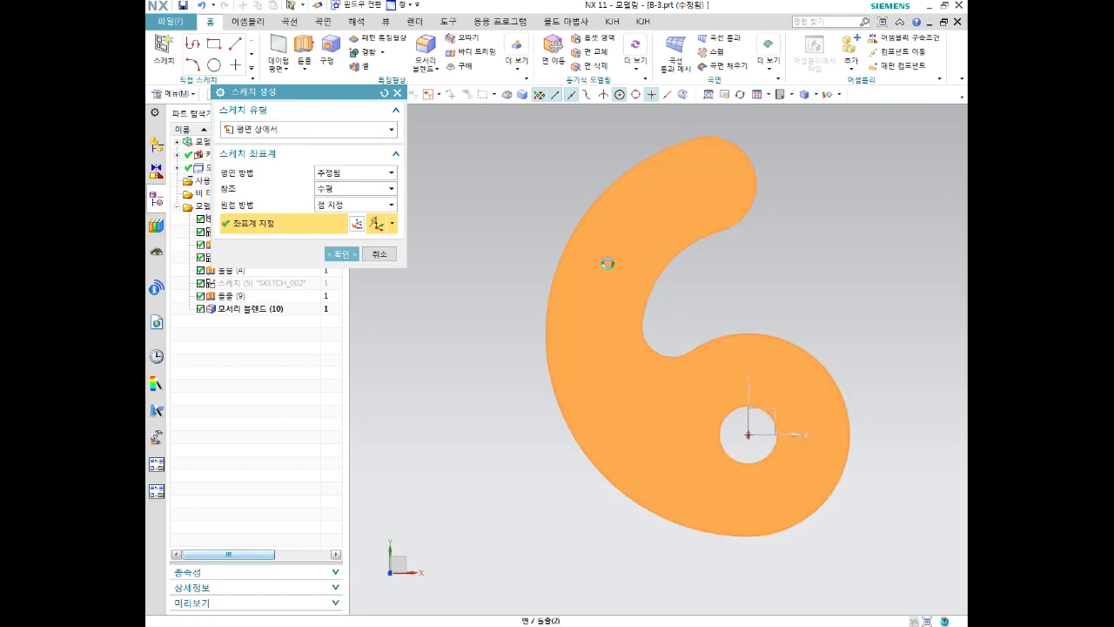
pyautogui.click(339, 253)
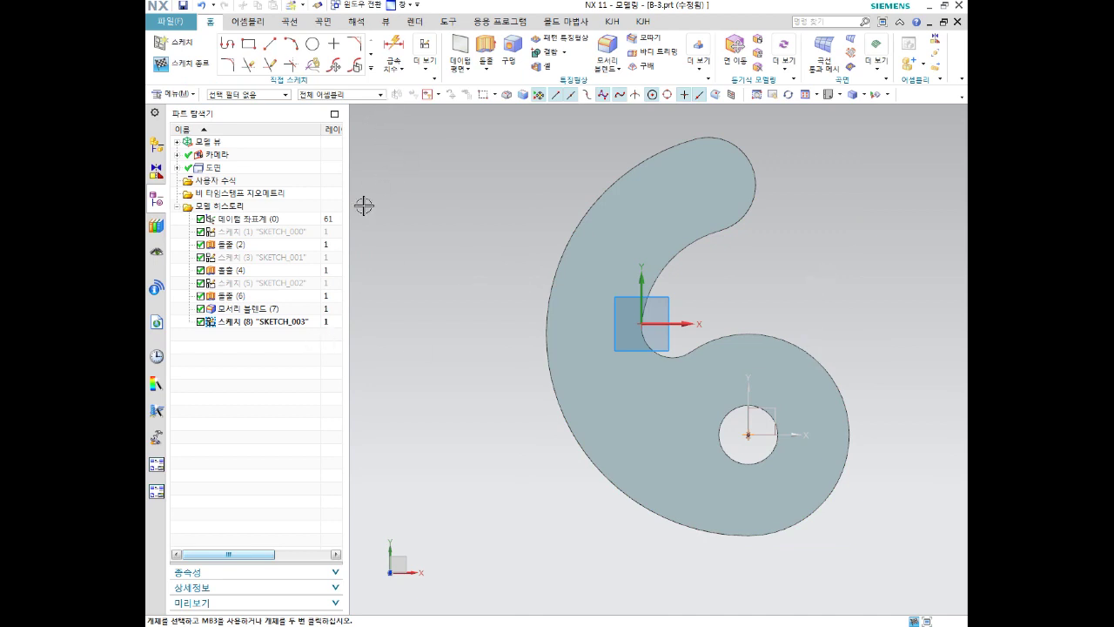
# Project the left outer, top and inner arcs of the plate's outline into SKETCH_003.
pyautogui.click(377, 71)
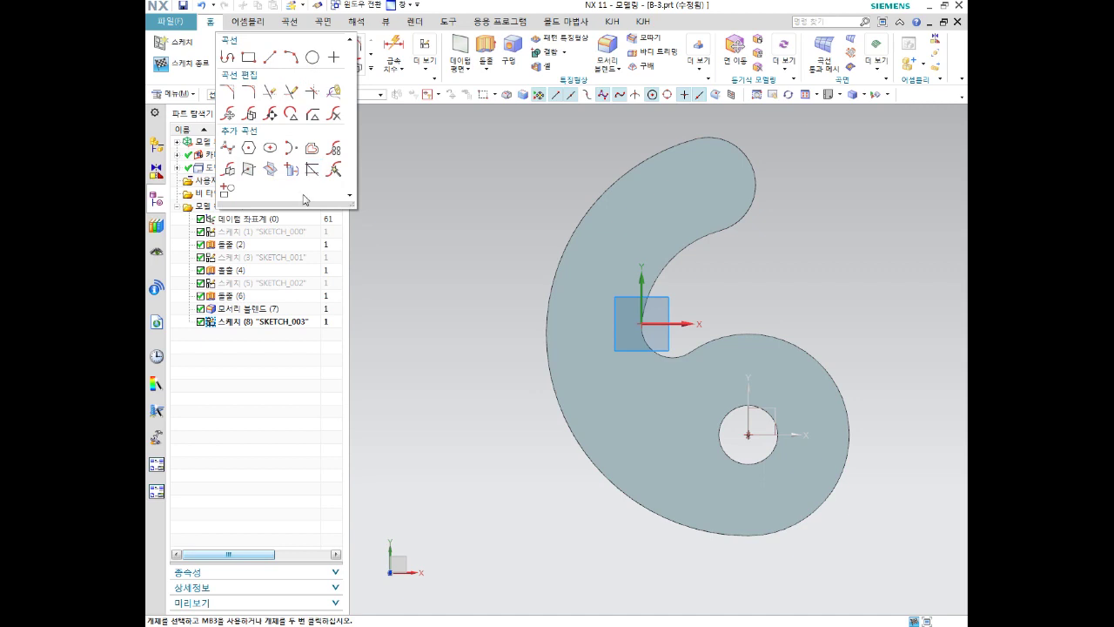
pyautogui.click(291, 169)
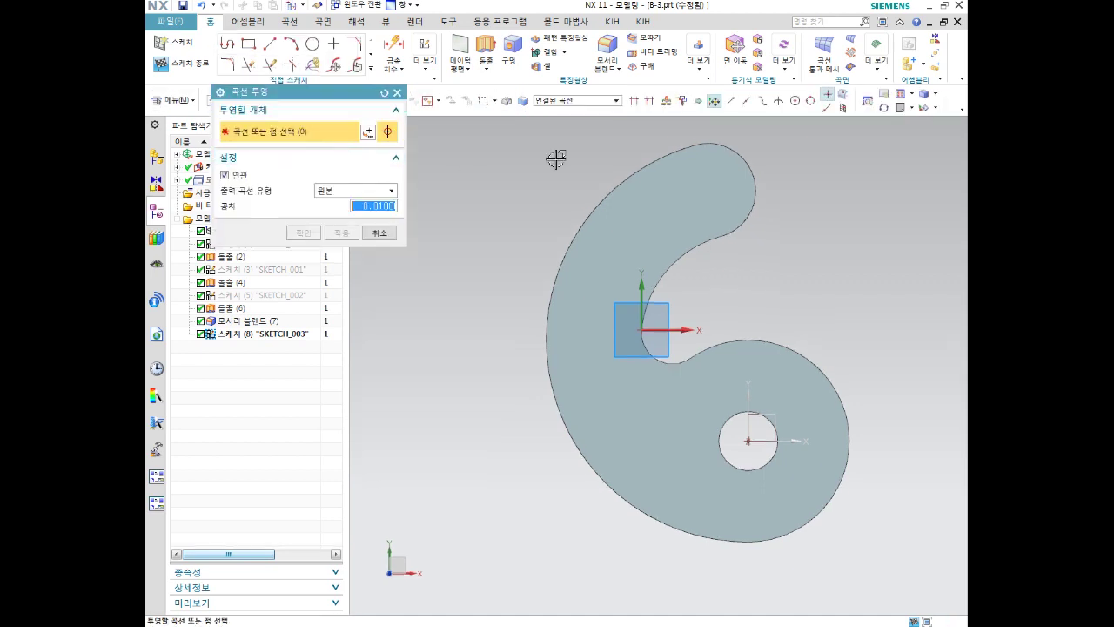
pyautogui.click(617, 181)
pyautogui.click(740, 148)
pyautogui.click(702, 246)
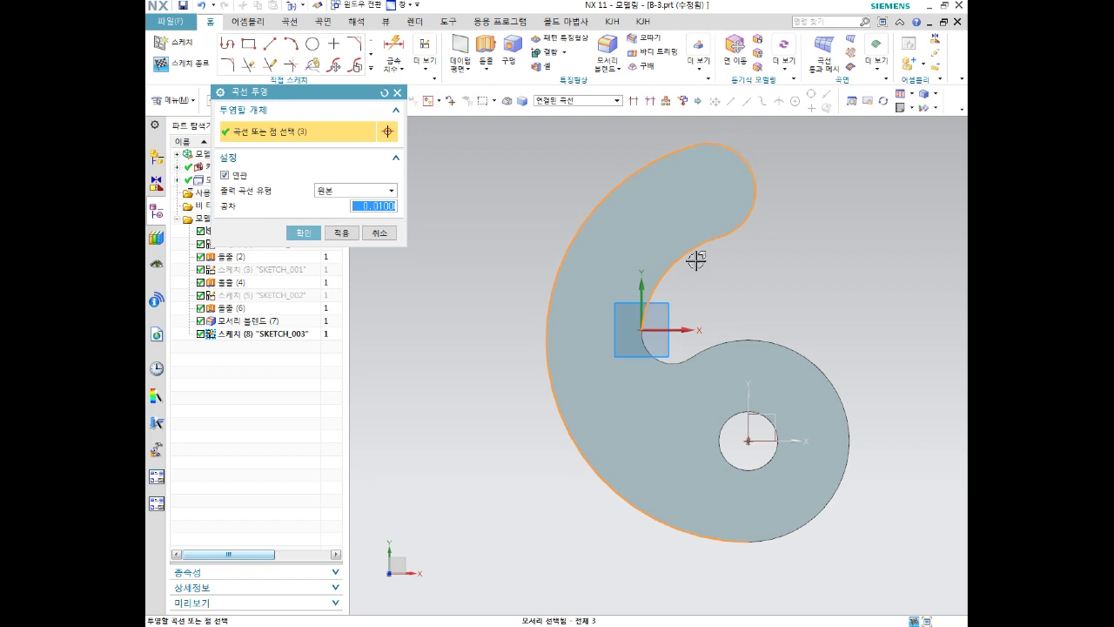
pyautogui.click(300, 232)
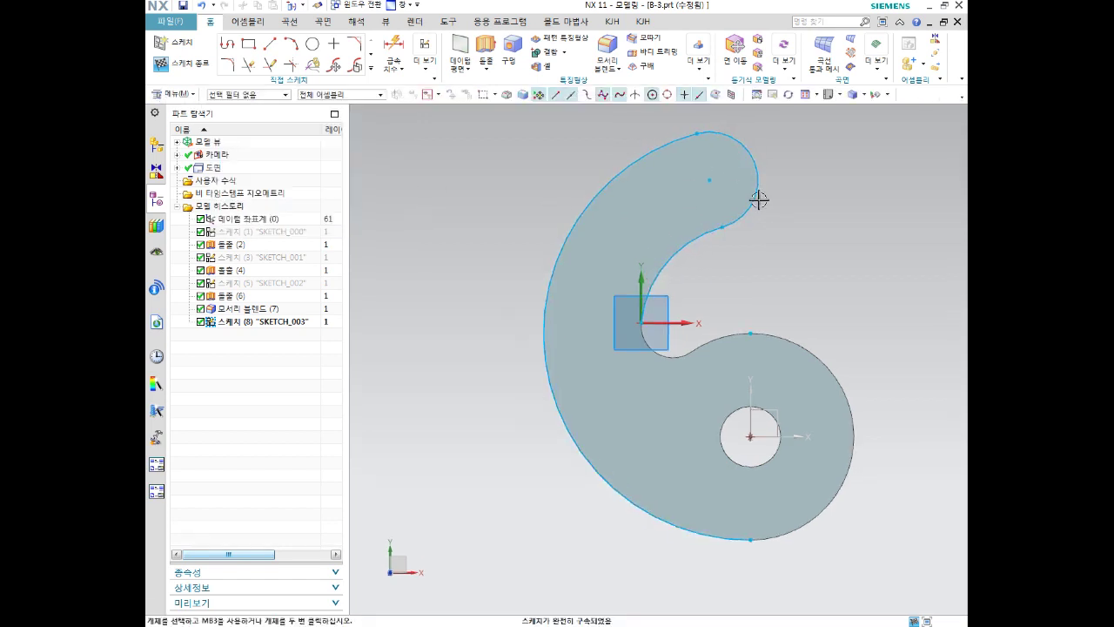
pyautogui.moveTo(845, 266)
pyautogui.mouseDown(button='middle')
pyautogui.moveTo(833, 249)
pyautogui.moveTo(771, 232)
pyautogui.moveTo(828, 234)
pyautogui.moveTo(861, 218)
pyautogui.moveTo(833, 238)
pyautogui.mouseUp(button='middle')
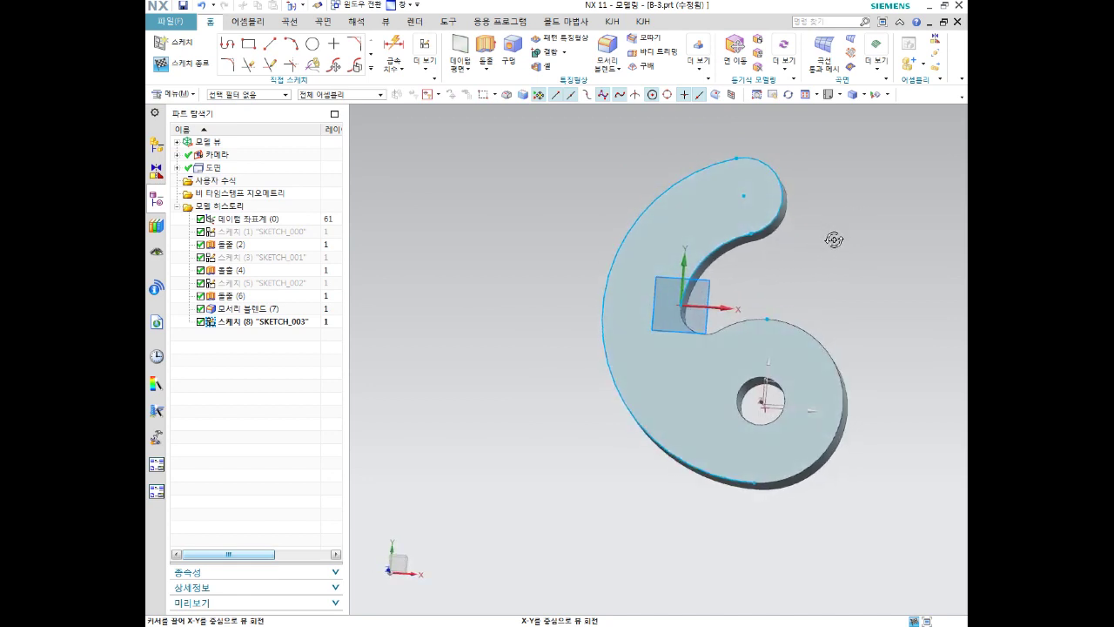
# Add a Rapid Dimension to the top projected arc, accepting its 30.5 radius as p25.
pyautogui.moveTo(813, 206); pyautogui.dragTo(788, 139, button='middle')
pyautogui.scroll(3, 784, 130)
pyautogui.scroll(1, 771, 157)
pyautogui.moveTo(736, 189)
pyautogui.mouseDown(button='middle')
pyautogui.moveTo(791, 196)
pyautogui.moveTo(774, 188)
pyautogui.mouseUp(button='middle')
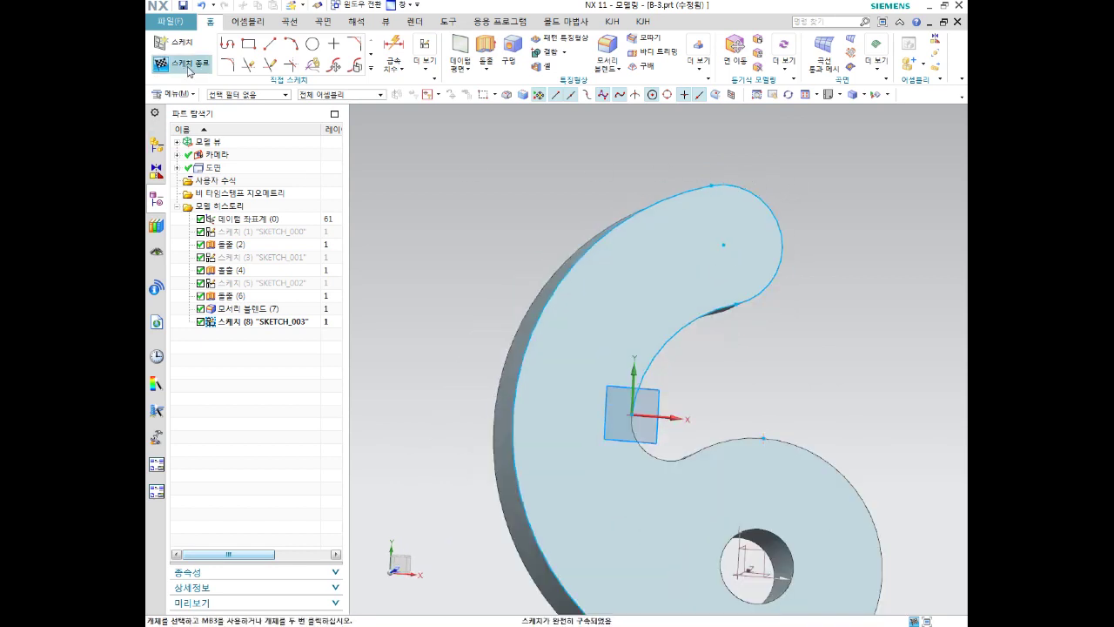
pyautogui.press('d')
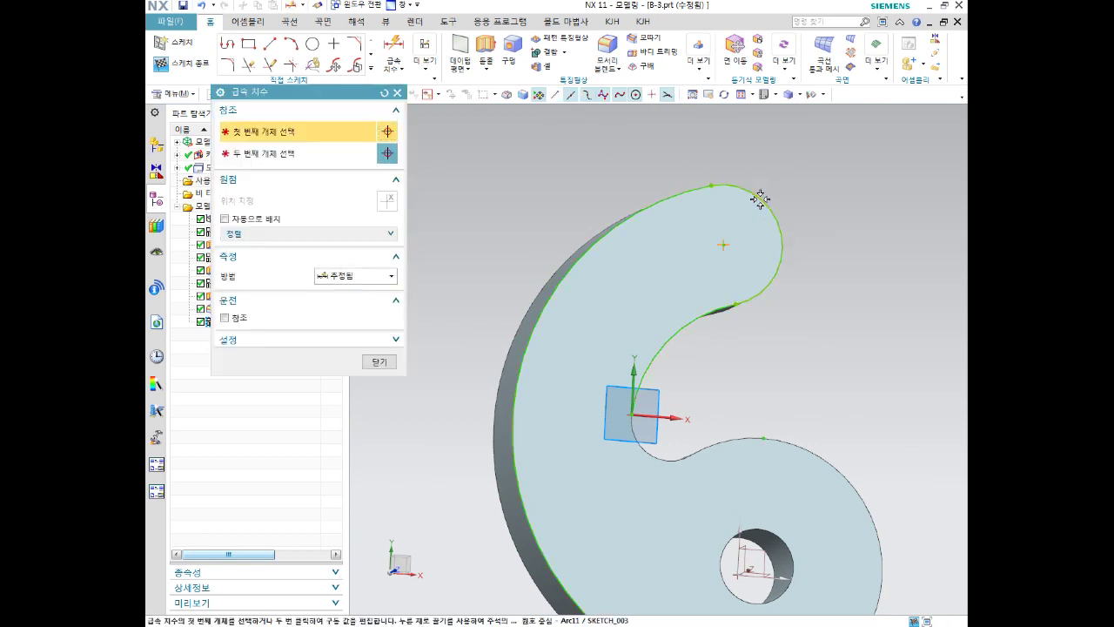
pyautogui.click(759, 195)
pyautogui.click(817, 177)
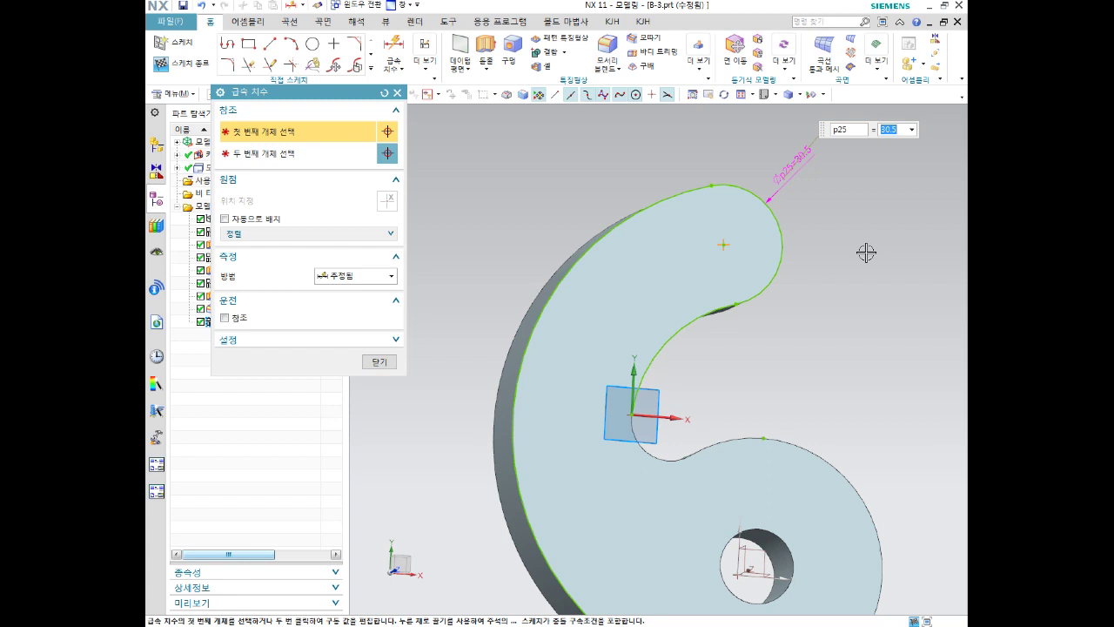
pyautogui.press('Escape')
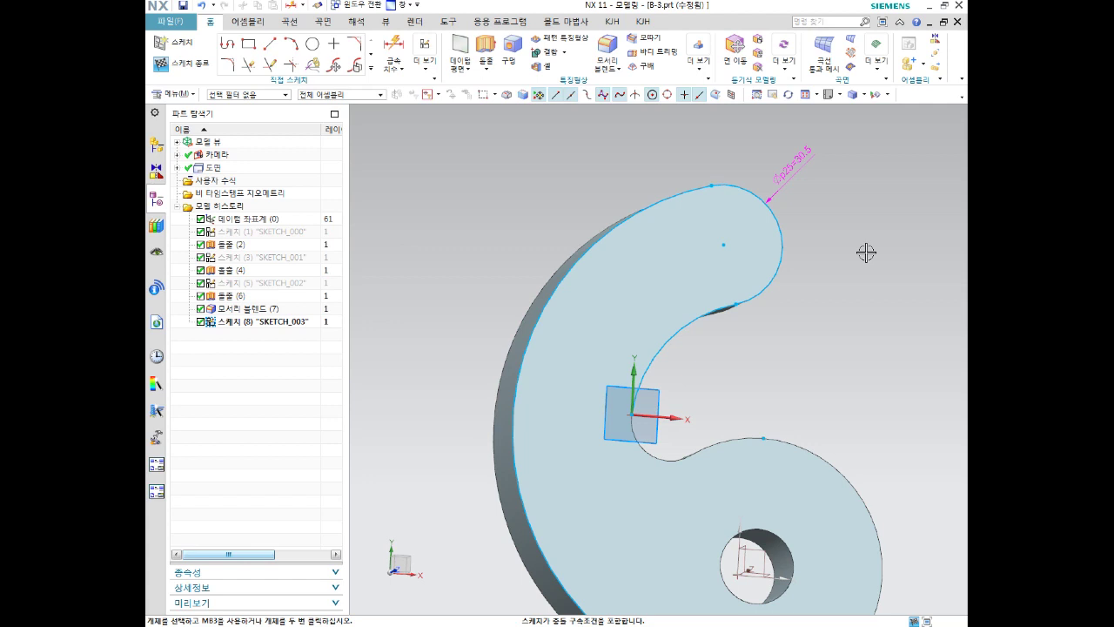
pyautogui.moveTo(821, 188)
pyautogui.mouseDown(button='middle')
pyautogui.moveTo(786, 212)
pyautogui.moveTo(784, 179)
pyautogui.moveTo(791, 187)
pyautogui.mouseUp(button='middle')
pyautogui.scroll(2, 792, 179)
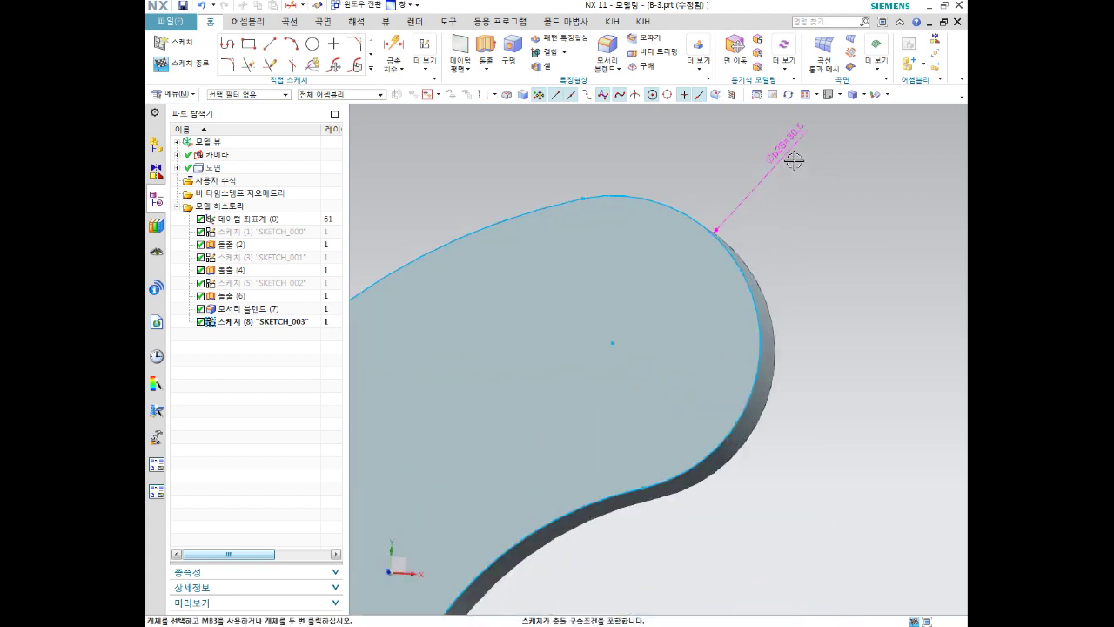